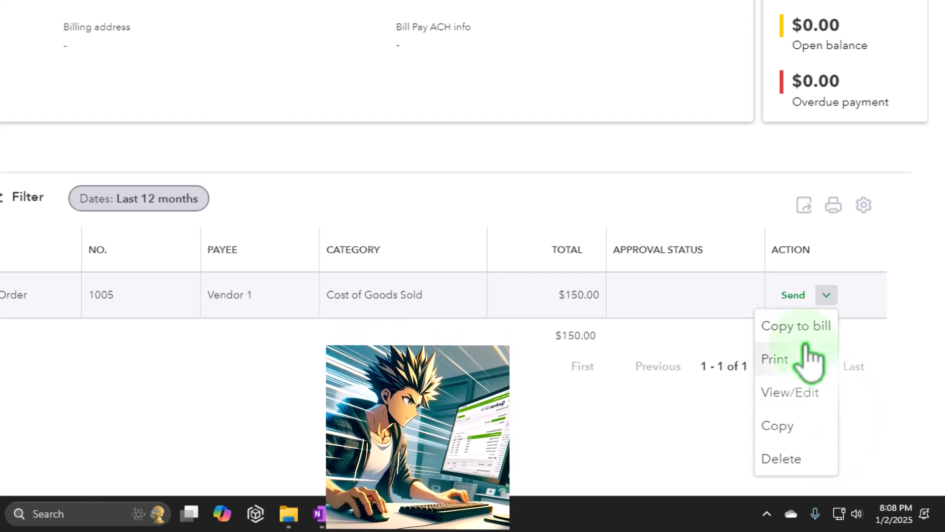
- Copy Vendor 1's purchase order 1005 to a bill, close the autofill panel and go through the vendor and date fields
{"action": "left_click", "coordinate": [799, 328]}
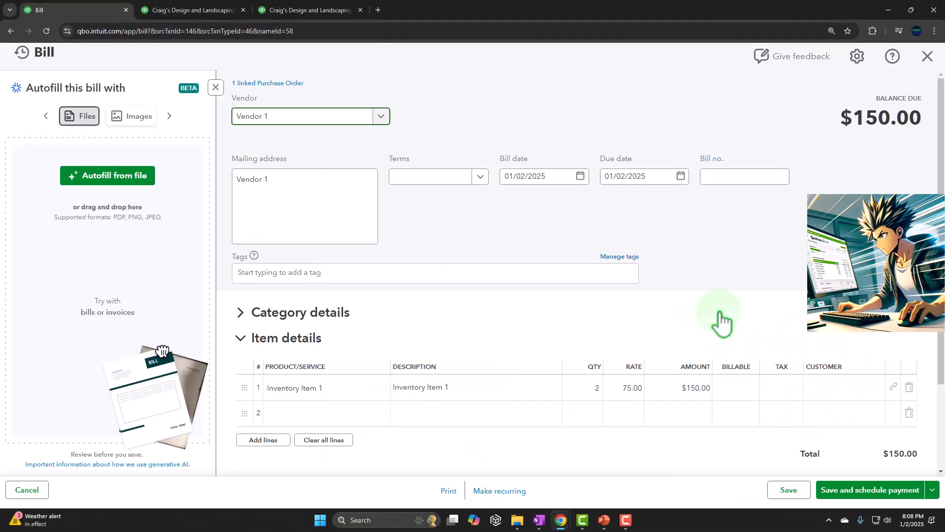
{"action": "left_click", "coordinate": [216, 87]}
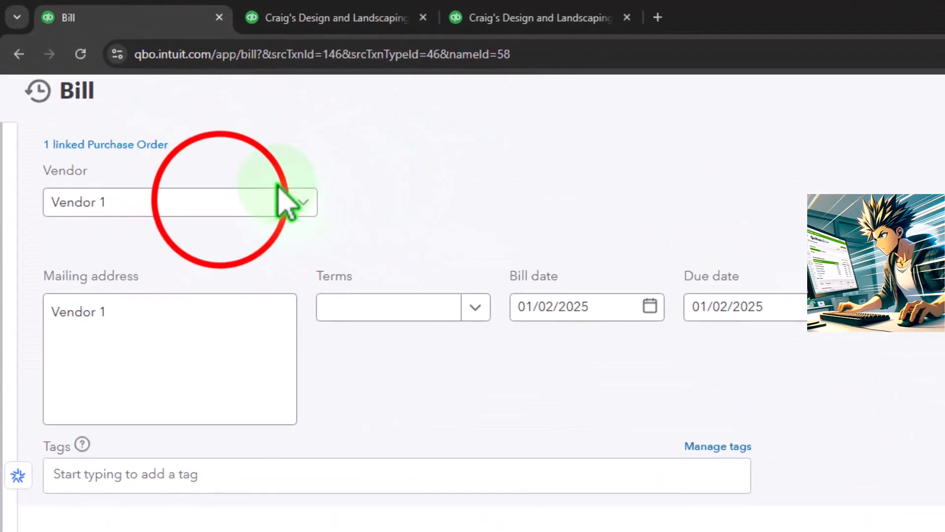
{"action": "left_click", "coordinate": [224, 202]}
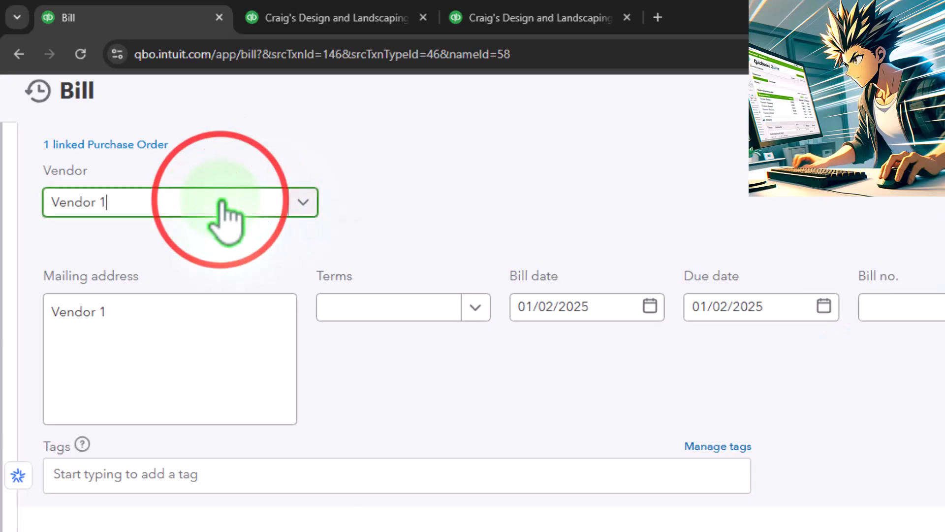
{"action": "left_click", "coordinate": [291, 358]}
{"action": "key", "text": "Tab"}
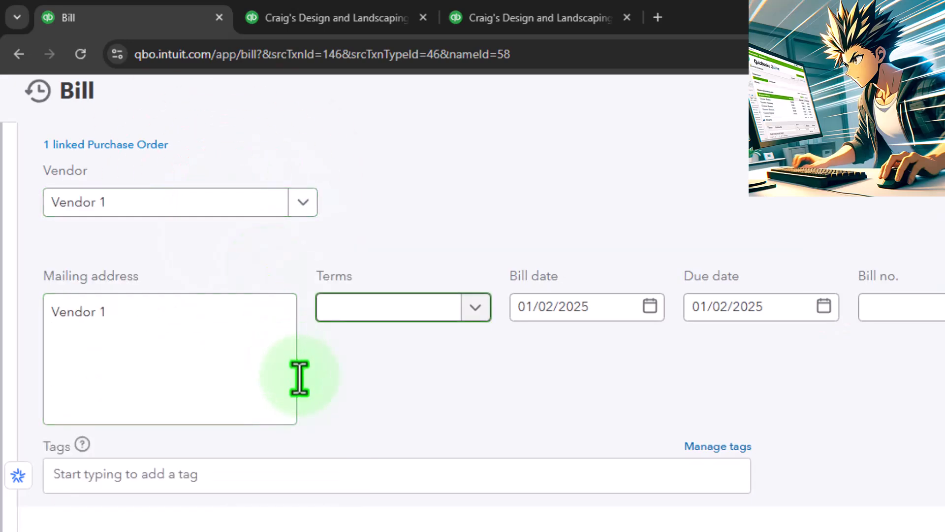
{"action": "key", "text": "Tab"}
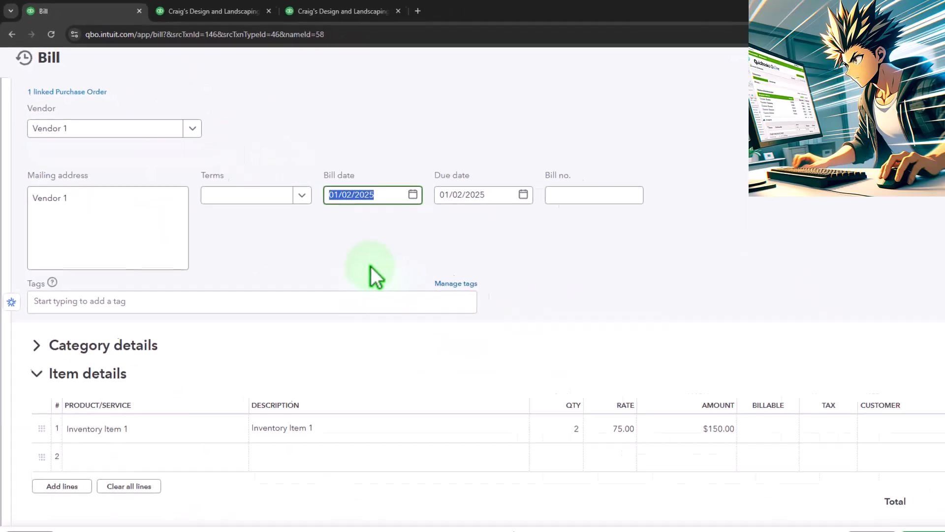
{"action": "key", "text": "Tab"}
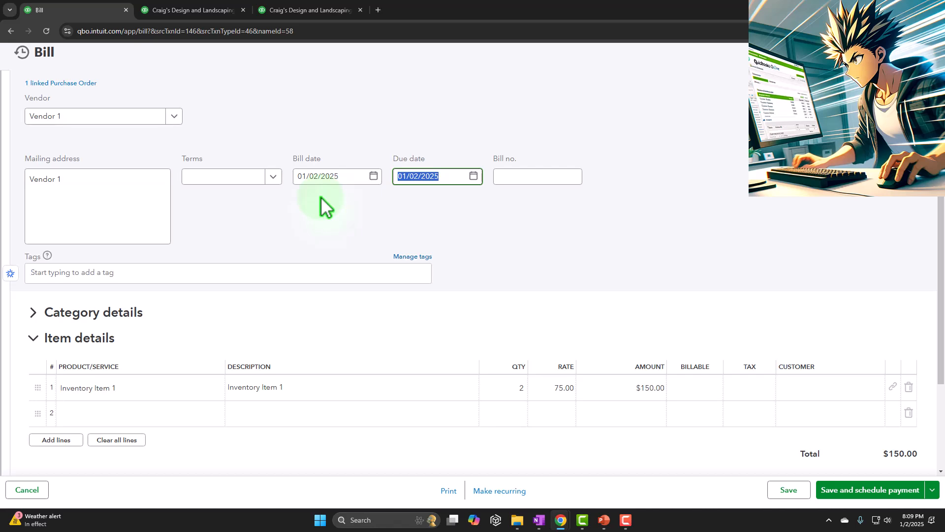
- Set the bill's payment terms to Net 10 and go through the date, bill number and tag fields
{"action": "left_click", "coordinate": [272, 178]}
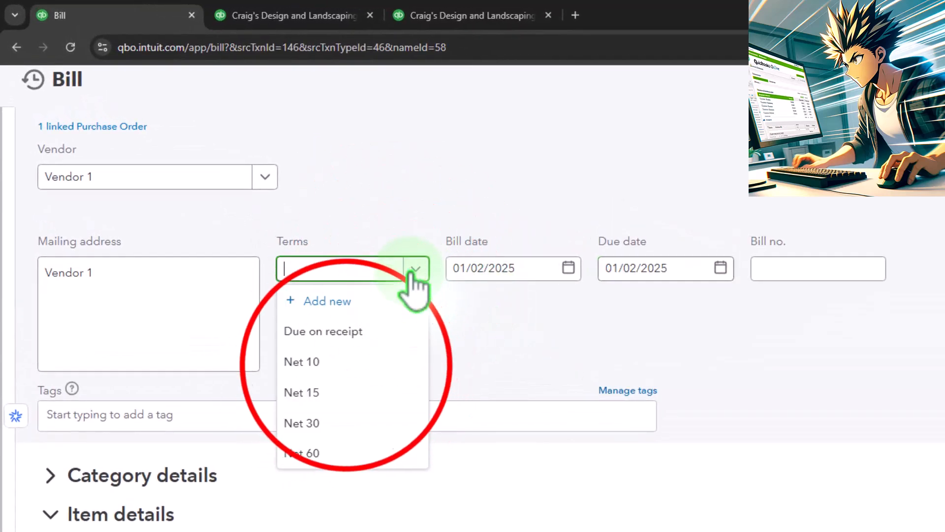
{"action": "left_click", "coordinate": [352, 363]}
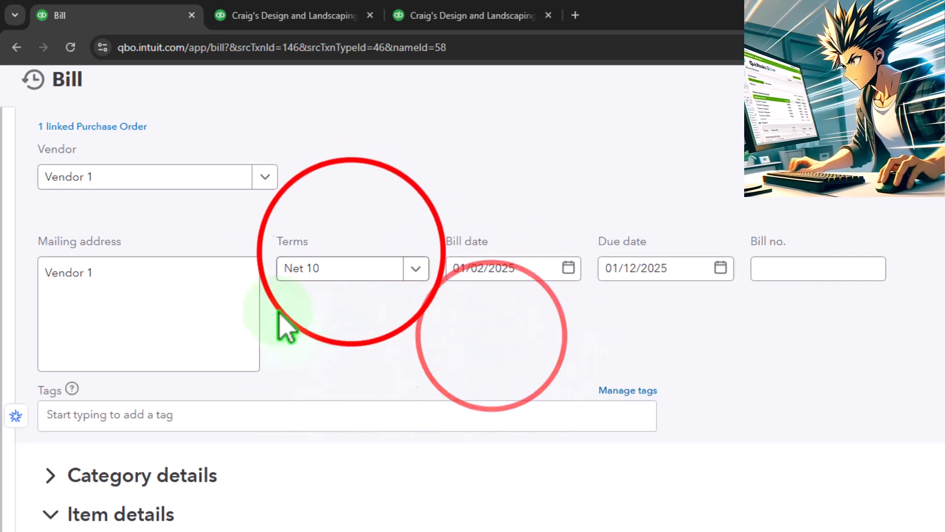
{"action": "left_click", "coordinate": [359, 276]}
{"action": "key", "text": "Tab"}
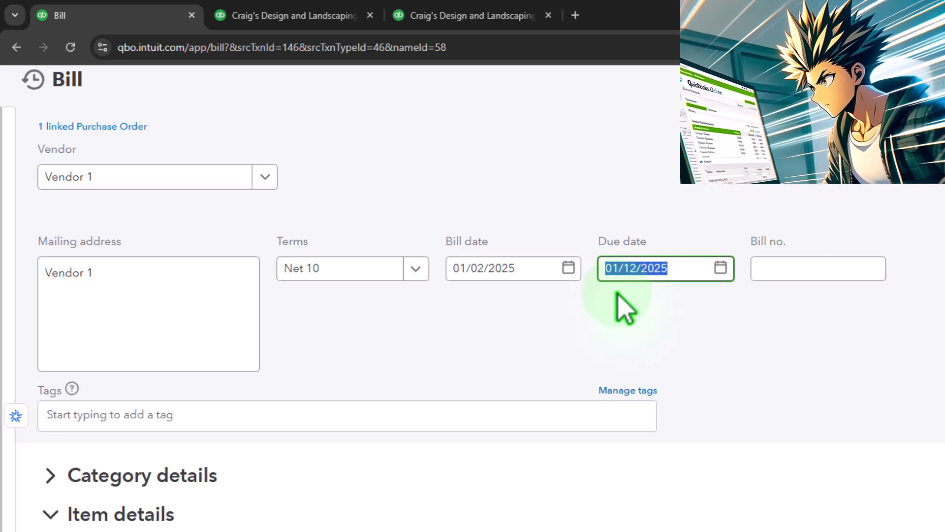
{"action": "key", "text": "Tab"}
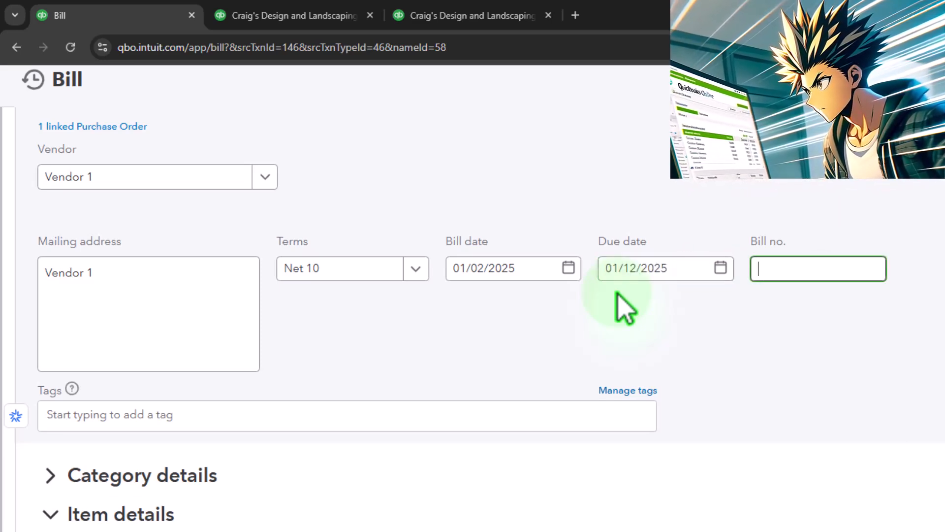
{"action": "key", "text": "Tab"}
{"action": "key", "text": "Tab"}
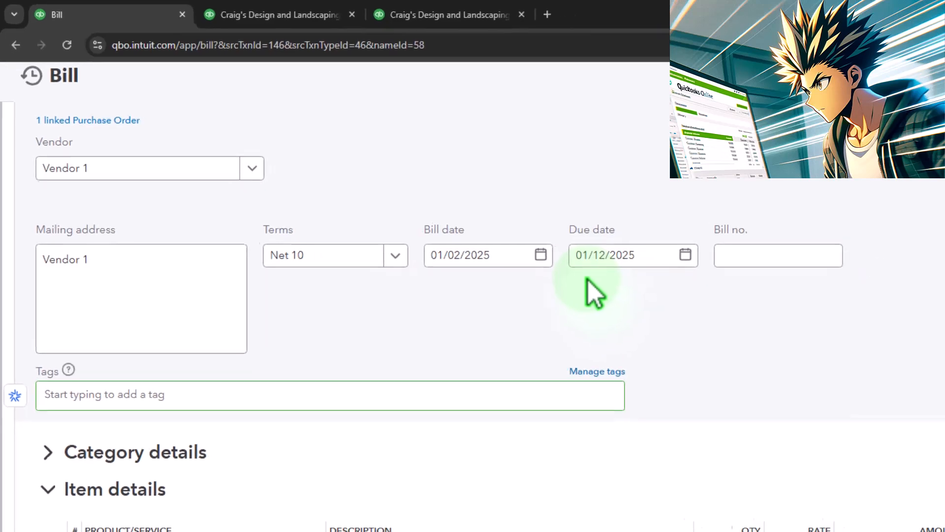
- Examine the bill's category details and the quantity information of its Inventory Item 1 line
{"action": "scroll", "coordinate": [310, 345], "scroll_direction": "down", "scroll_amount": 1}
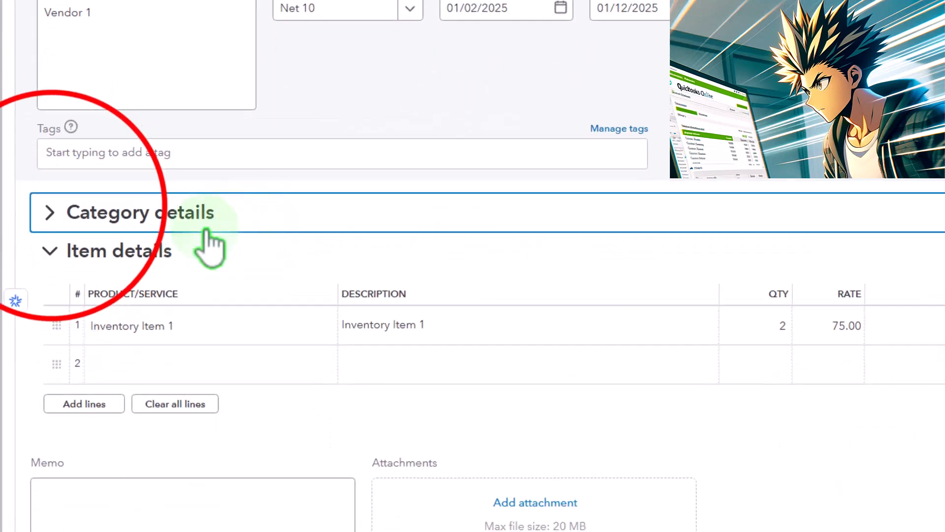
{"action": "left_click", "coordinate": [44, 279]}
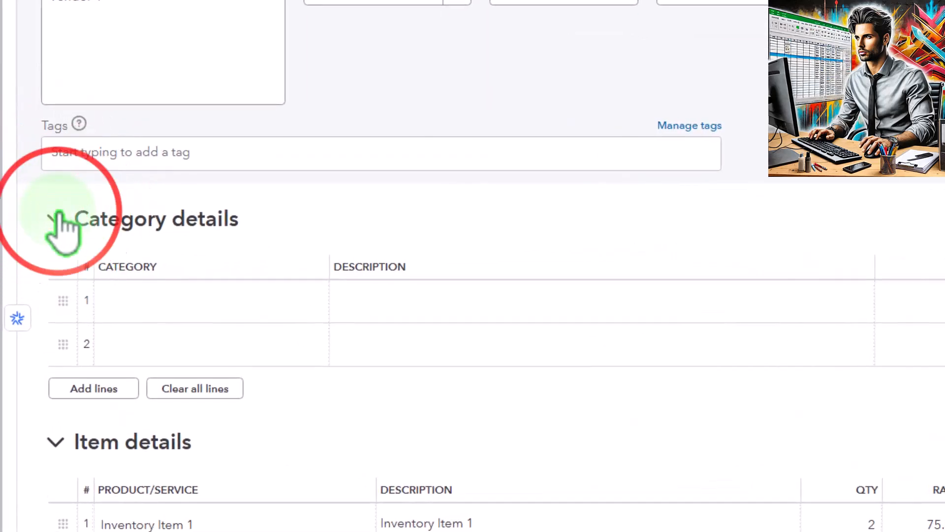
{"action": "left_click", "coordinate": [55, 218]}
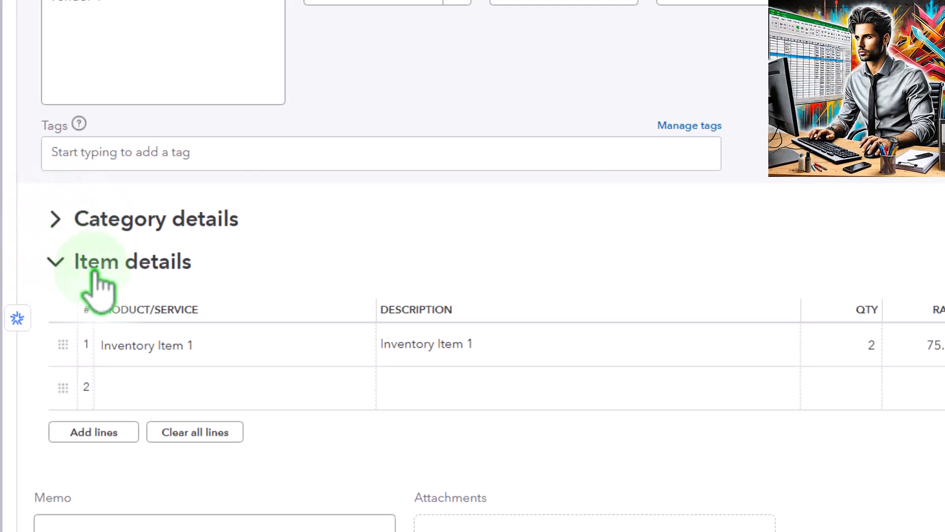
{"action": "left_click", "coordinate": [167, 348]}
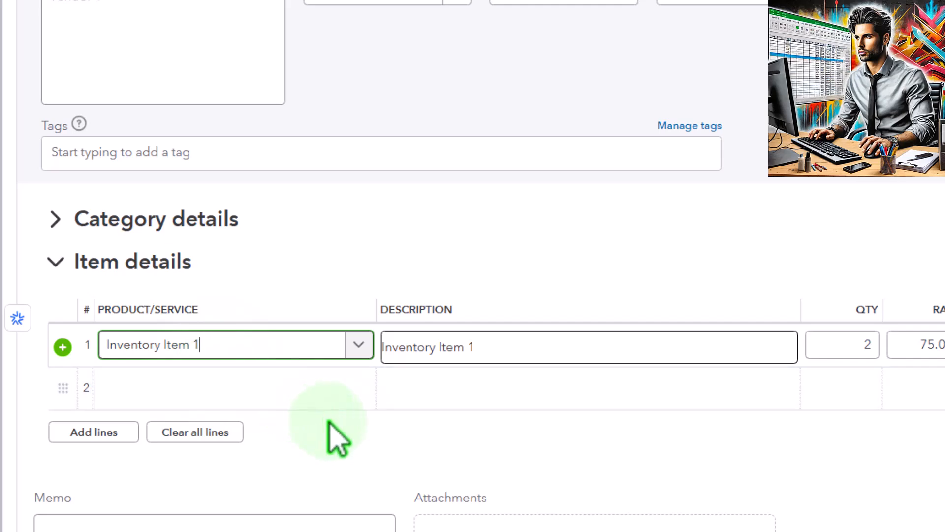
{"action": "key", "text": "Tab"}
{"action": "key", "text": "Tab"}
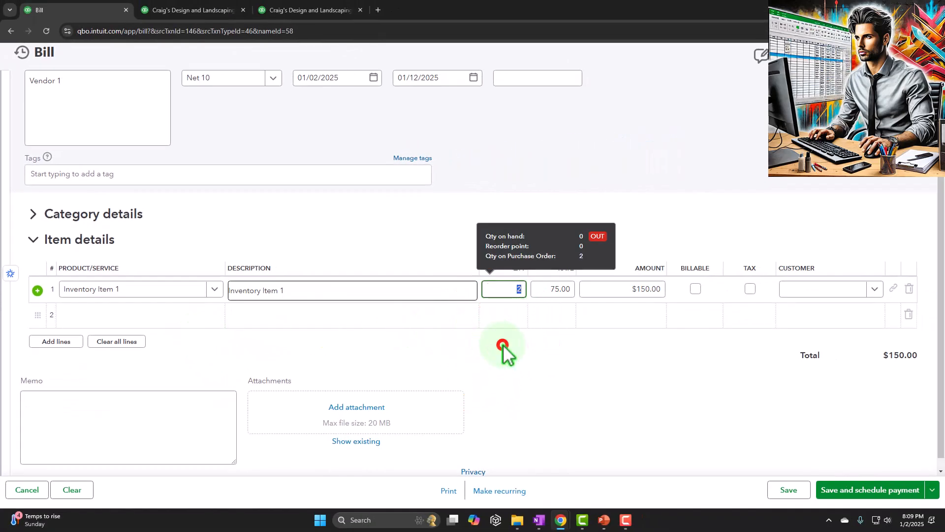
{"action": "left_click", "coordinate": [502, 345]}
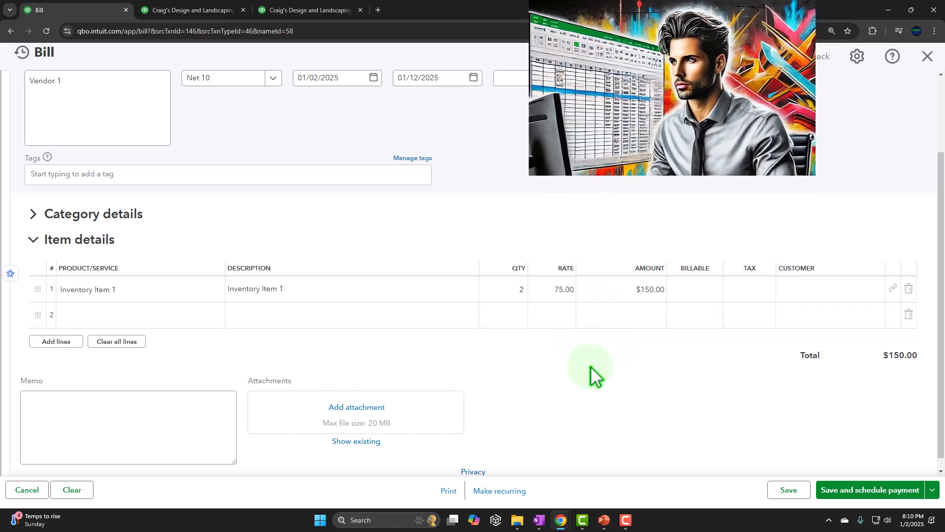
- Save and close the bill
{"action": "scroll", "coordinate": [590, 365], "scroll_direction": "down", "scroll_amount": 1}
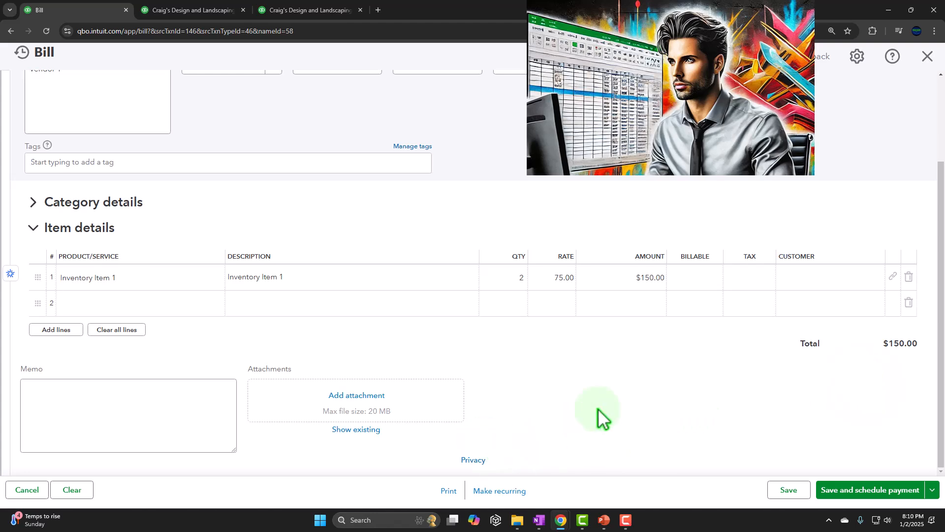
{"action": "left_click", "coordinate": [932, 490]}
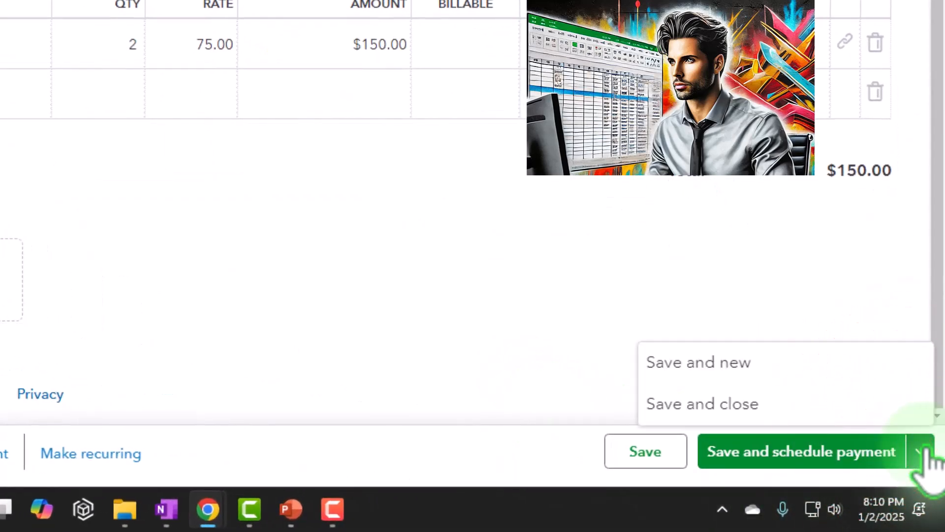
{"action": "left_click", "coordinate": [759, 411]}
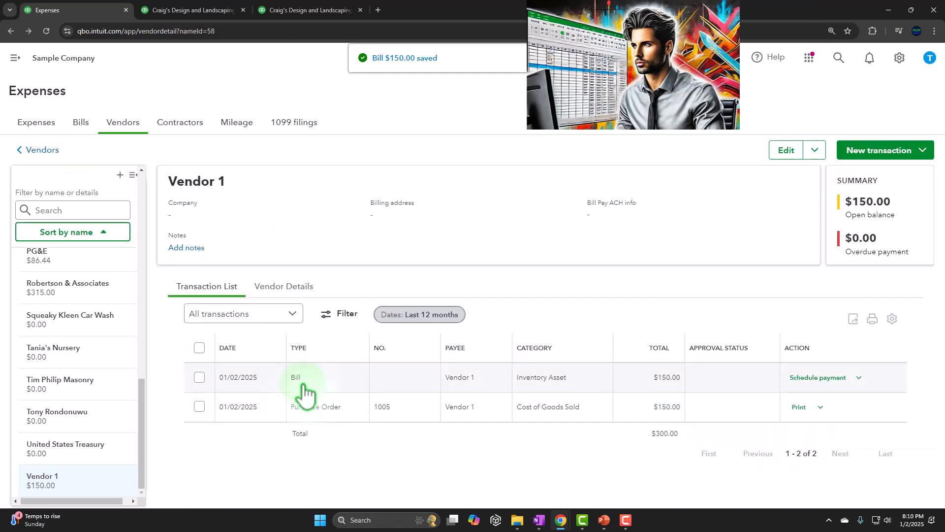
- Check the links between purchase order 1005 and its bill in both directions, then close the purchase order
{"action": "left_click", "coordinate": [302, 410]}
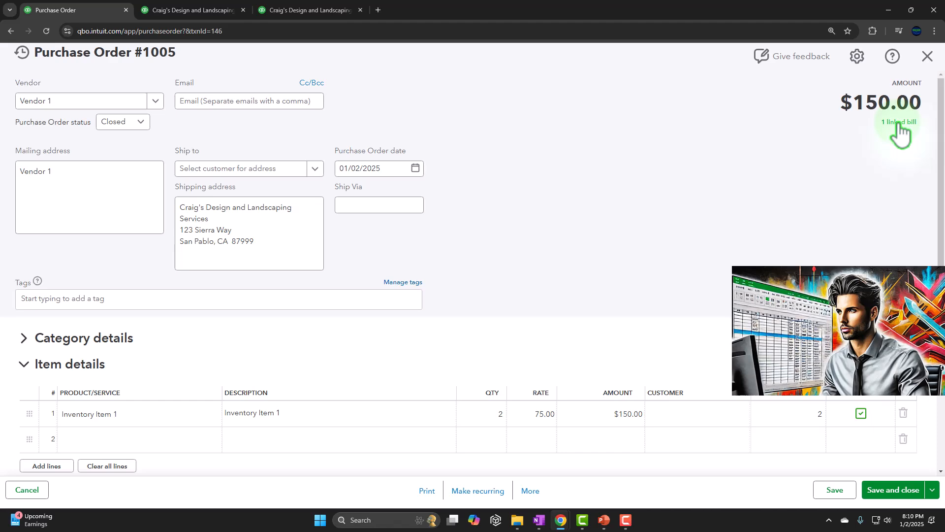
{"action": "left_click", "coordinate": [898, 124]}
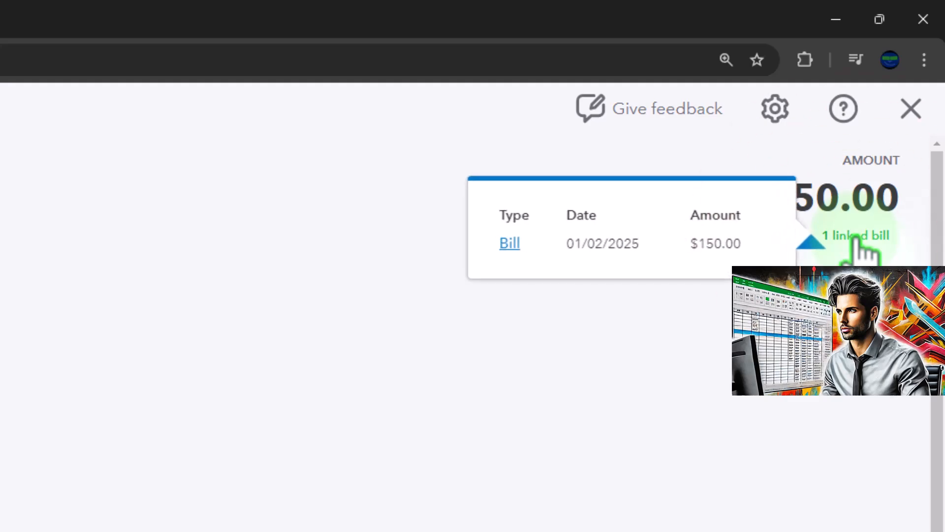
{"action": "left_click", "coordinate": [511, 243]}
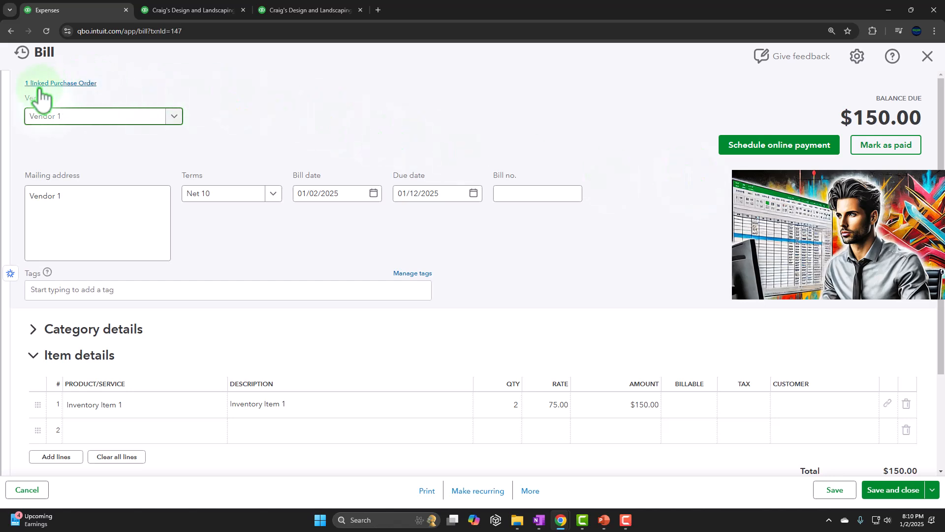
{"action": "left_click", "coordinate": [44, 85]}
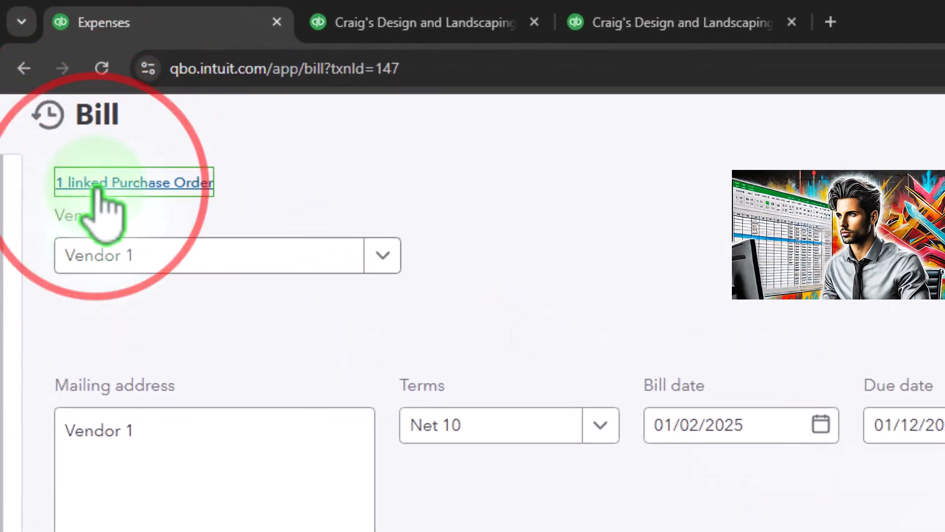
{"action": "left_click", "coordinate": [101, 269]}
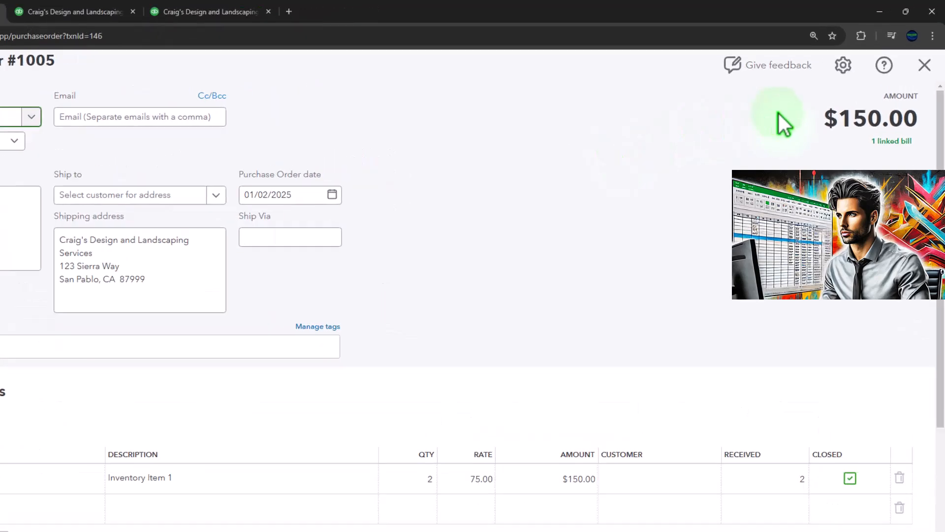
{"action": "left_click", "coordinate": [925, 65]}
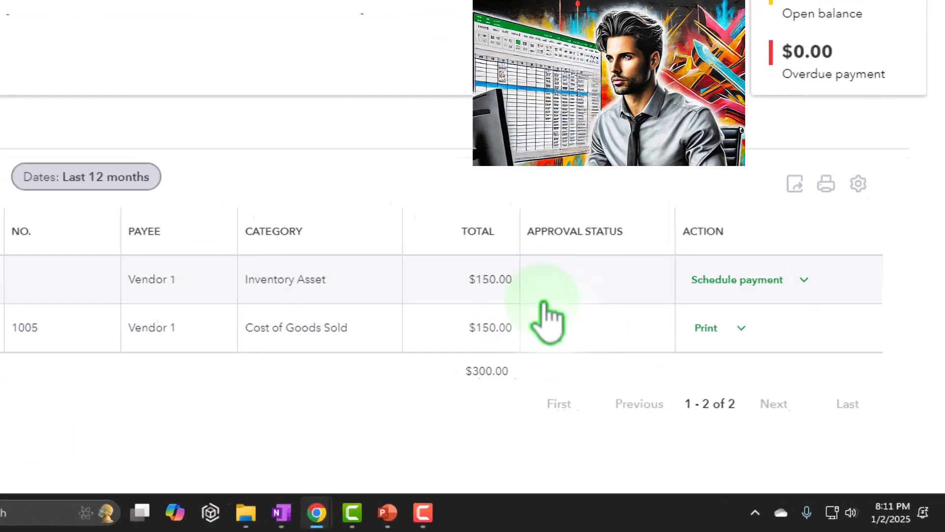
{"action": "left_click", "coordinate": [788, 253]}
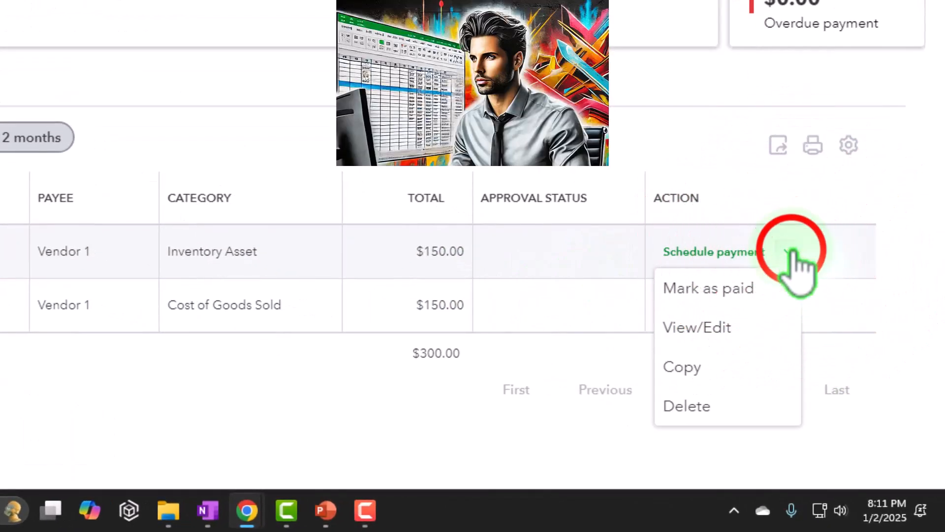
{"action": "left_click", "coordinate": [788, 253]}
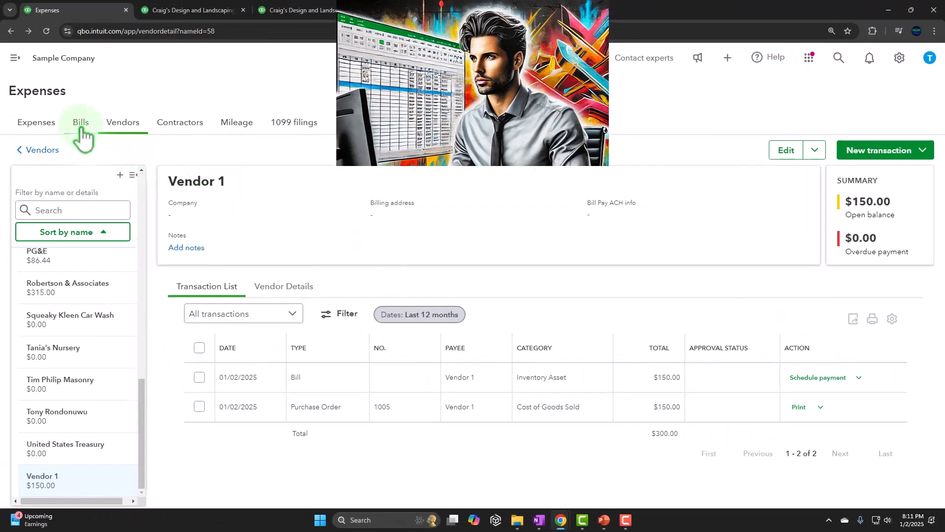
- Filter the purchase orders on the Expenses page by the status Closed
{"action": "left_click", "coordinate": [49, 130]}
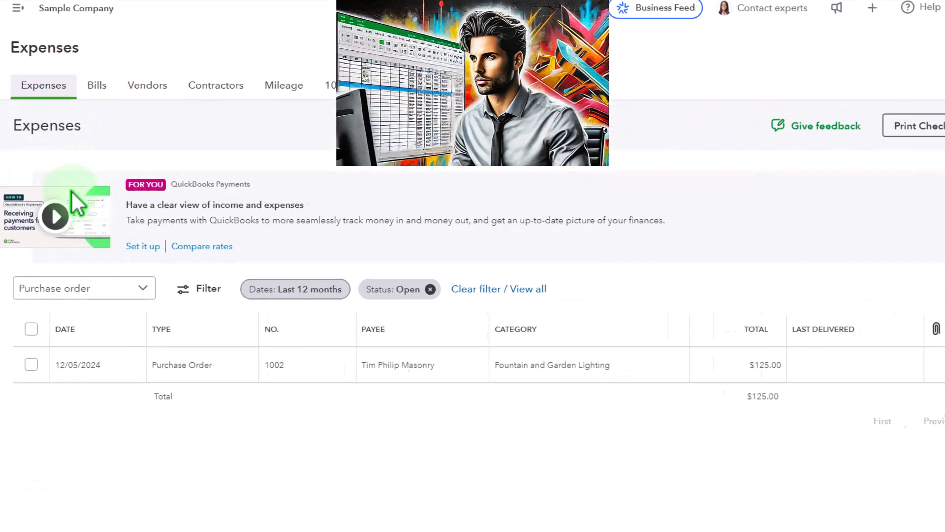
{"action": "left_click", "coordinate": [126, 313]}
{"action": "left_click", "coordinate": [224, 274]}
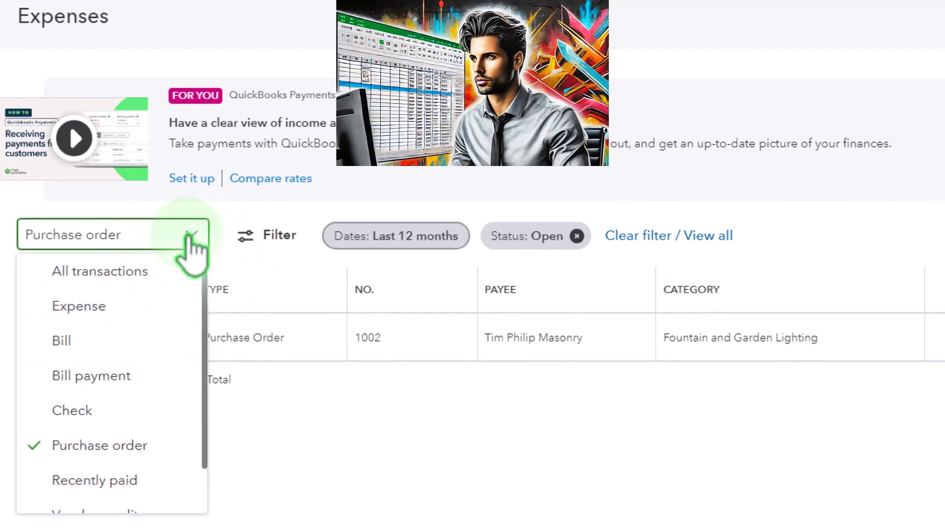
{"action": "left_click", "coordinate": [189, 235]}
{"action": "left_click", "coordinate": [259, 236]}
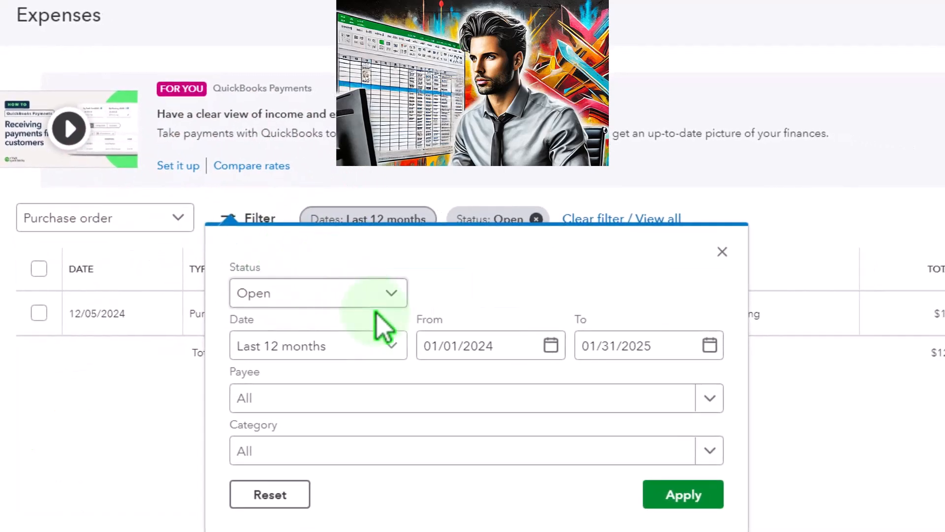
{"action": "left_click", "coordinate": [723, 252]}
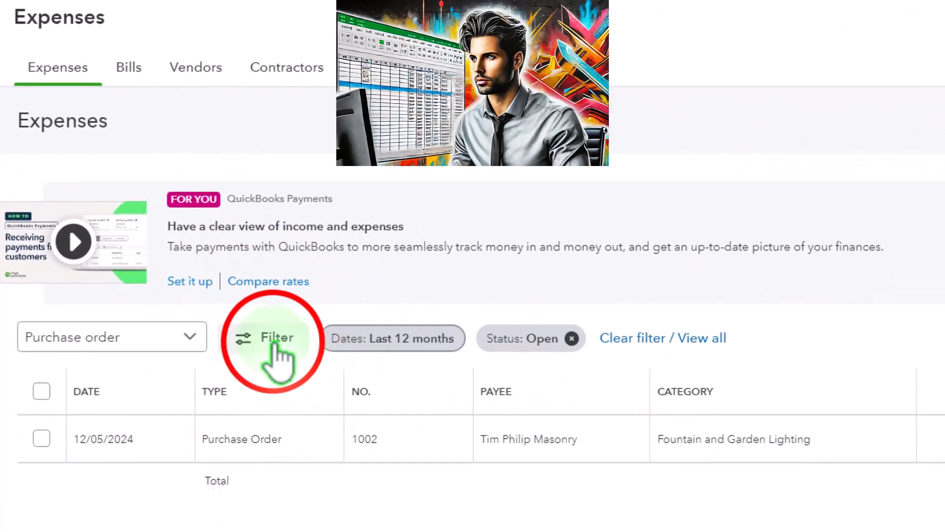
{"action": "left_click", "coordinate": [255, 249]}
{"action": "left_click", "coordinate": [387, 316]}
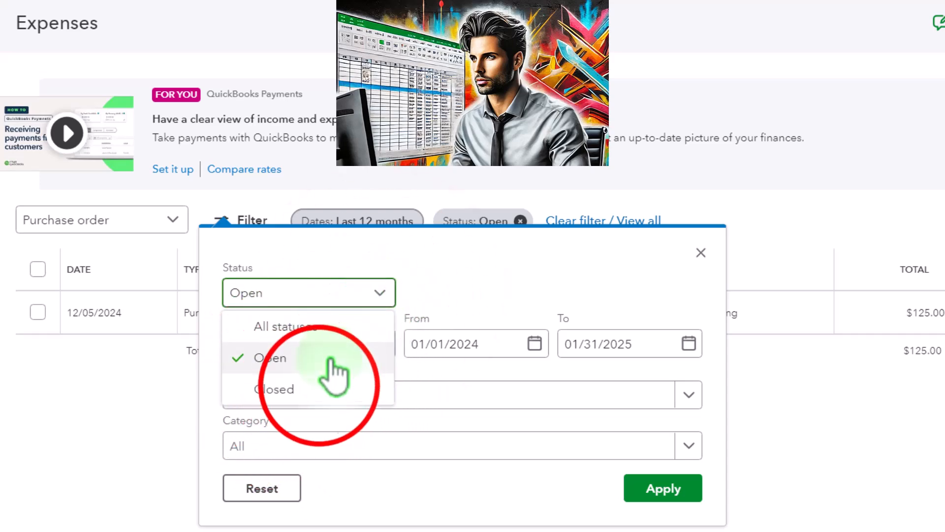
{"action": "left_click", "coordinate": [320, 390]}
{"action": "left_click", "coordinate": [670, 490]}
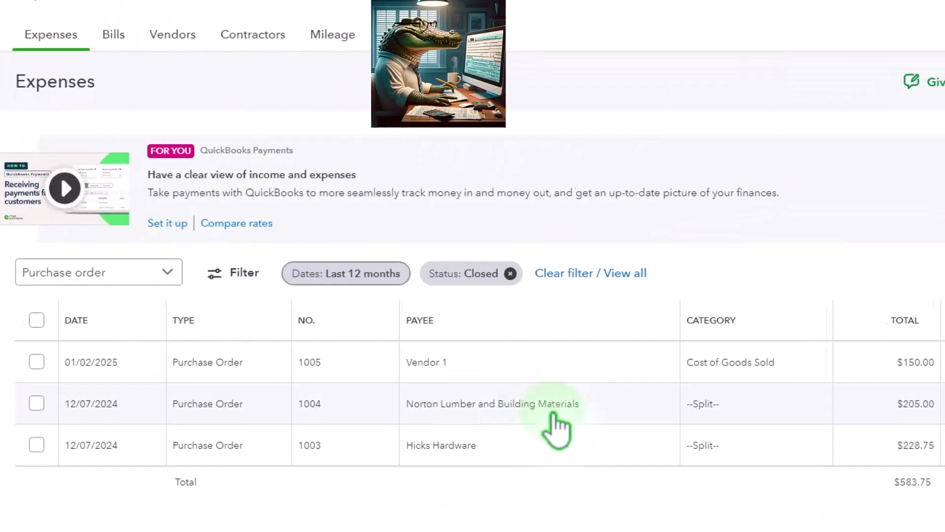
- Open Vendor 1's closed purchase order, check its linked bill, and close it again
{"action": "left_click", "coordinate": [342, 358]}
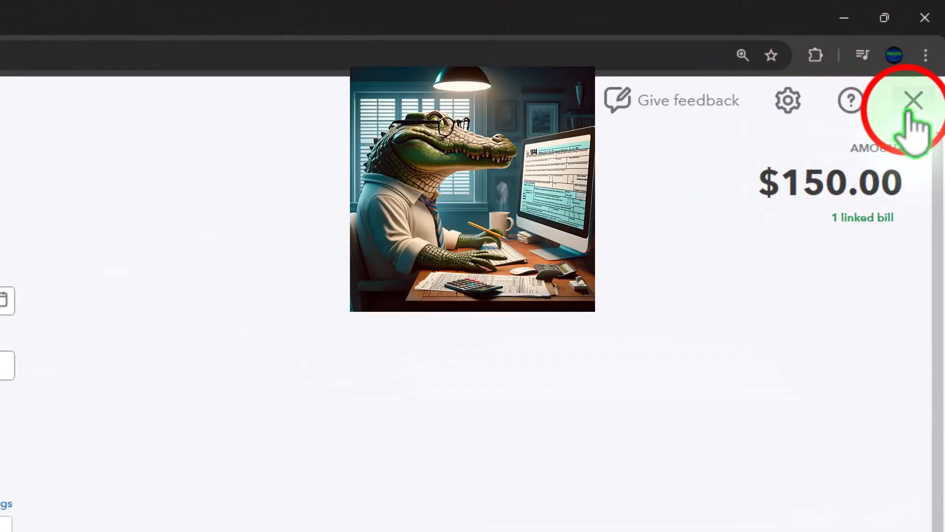
{"action": "left_click", "coordinate": [911, 111]}
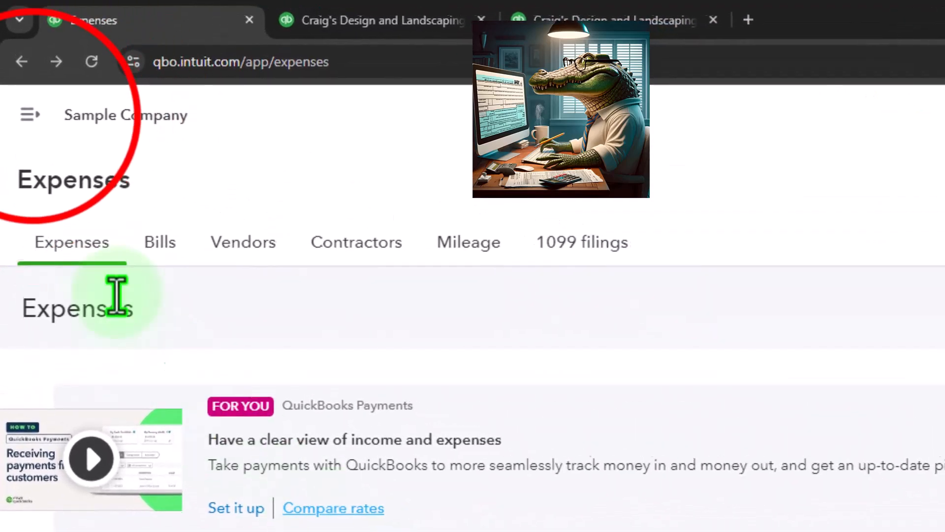
- Search the report list for "pur" and open the Open Purchase Order Detail report
{"action": "left_click", "coordinate": [24, 85]}
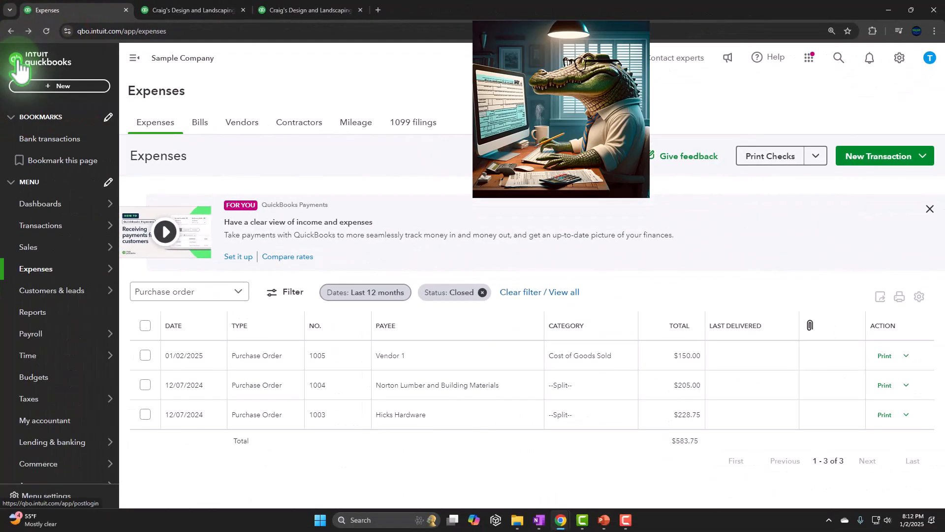
{"action": "left_click", "coordinate": [51, 313]}
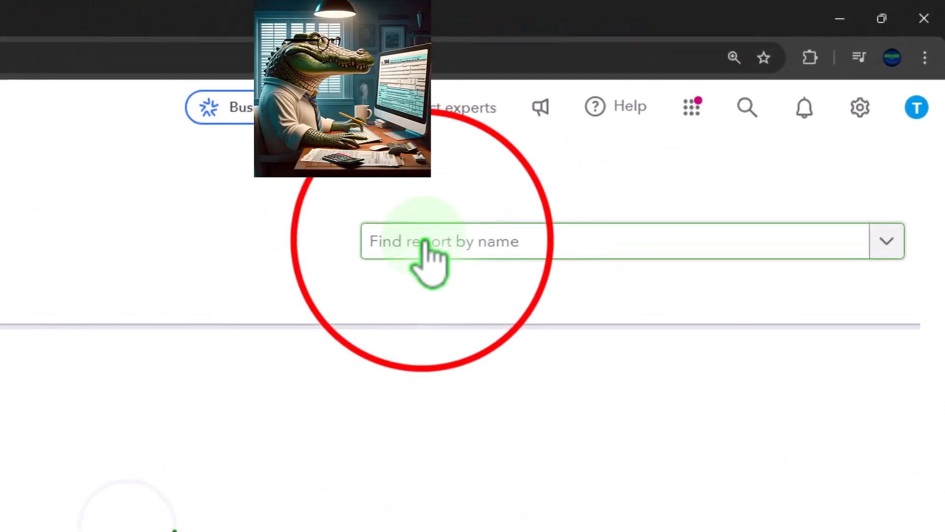
{"action": "left_click", "coordinate": [425, 242]}
{"action": "type", "text": "pur"}
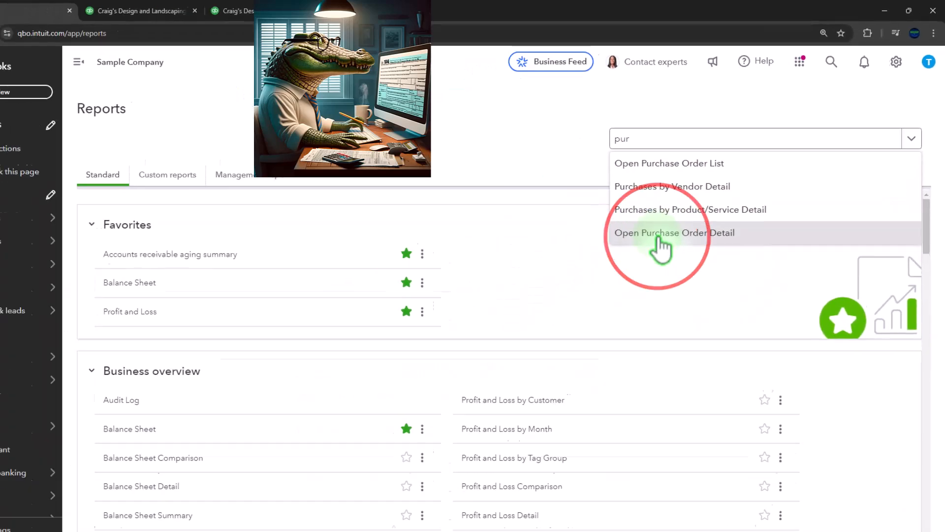
{"action": "left_click", "coordinate": [659, 237]}
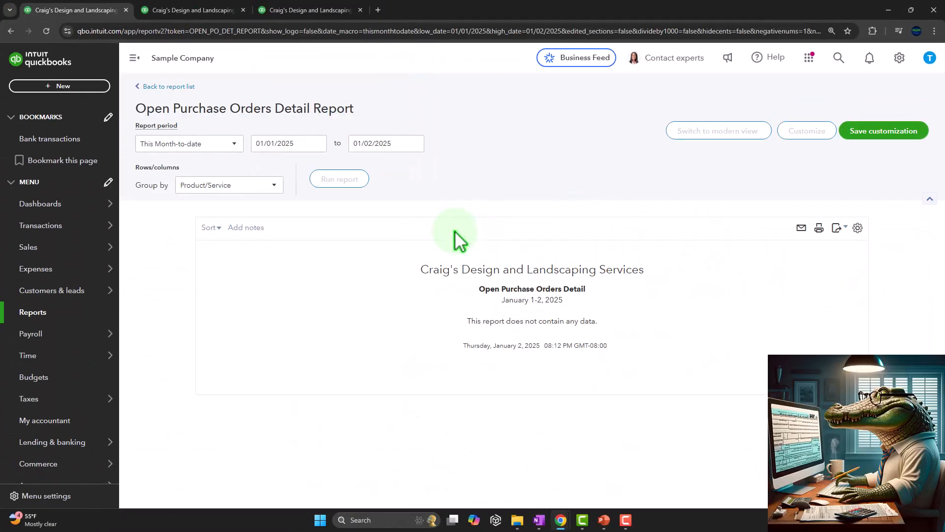
- Leave the open purchase orders report and return to the Expenses page
{"action": "left_click", "coordinate": [305, 142]}
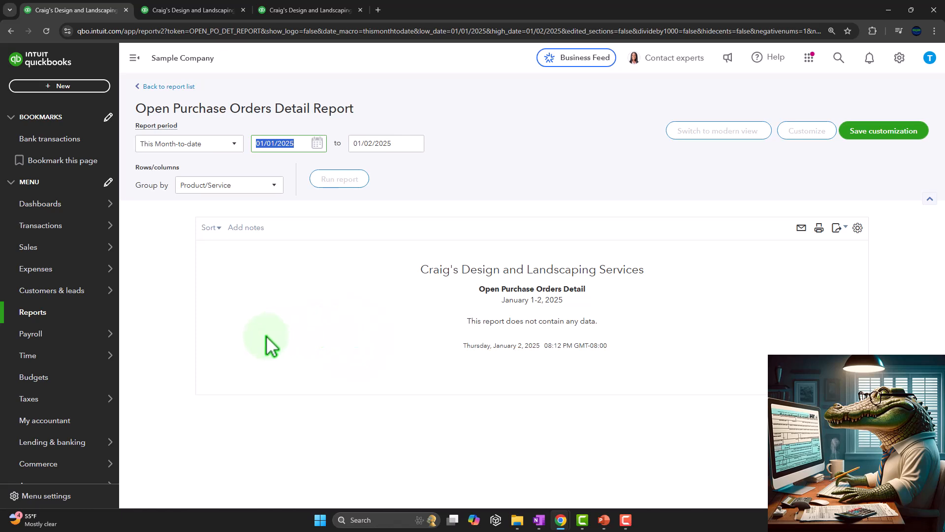
{"action": "mouse_move", "coordinate": [49, 268]}
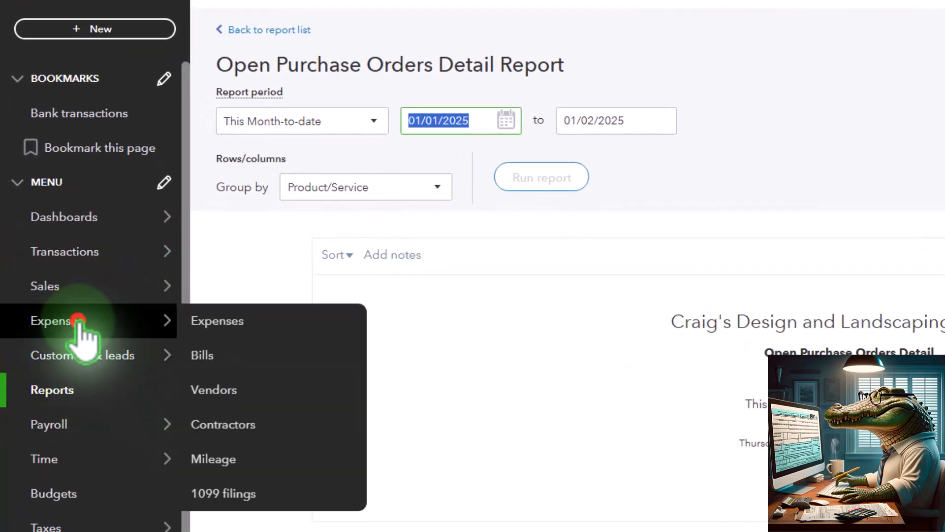
{"action": "left_click", "coordinate": [78, 320]}
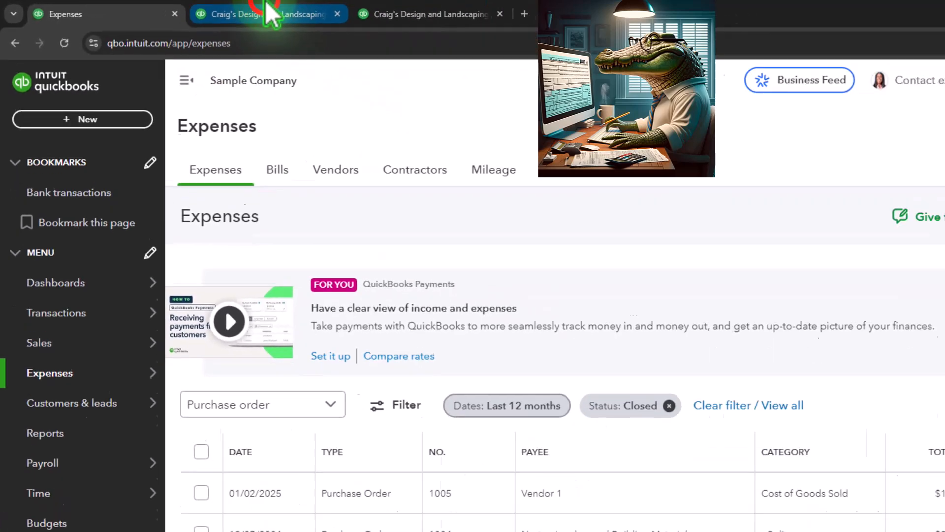
- Switch to the browser tab with the Balance Sheet, rerun the report and review its Accounts Payable section
{"action": "left_click", "coordinate": [271, 14]}
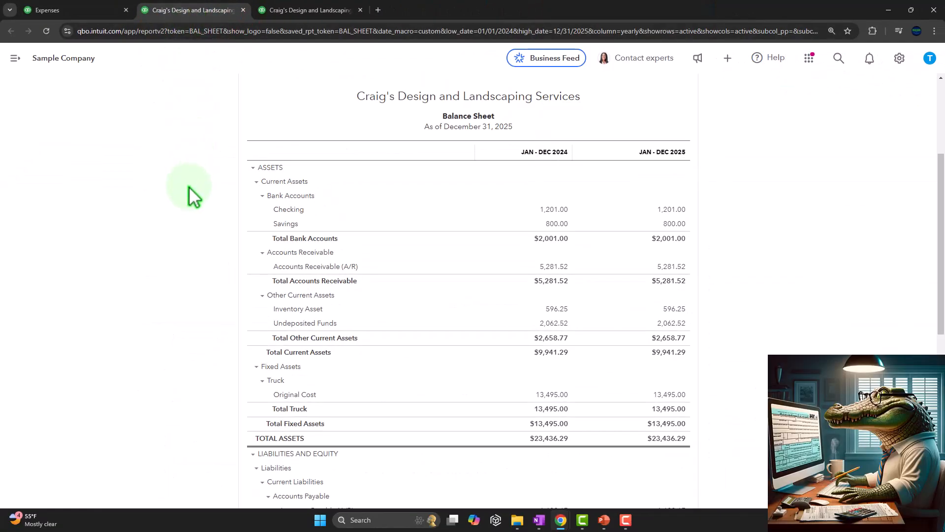
{"action": "scroll", "coordinate": [188, 186], "scroll_direction": "up", "scroll_amount": 4}
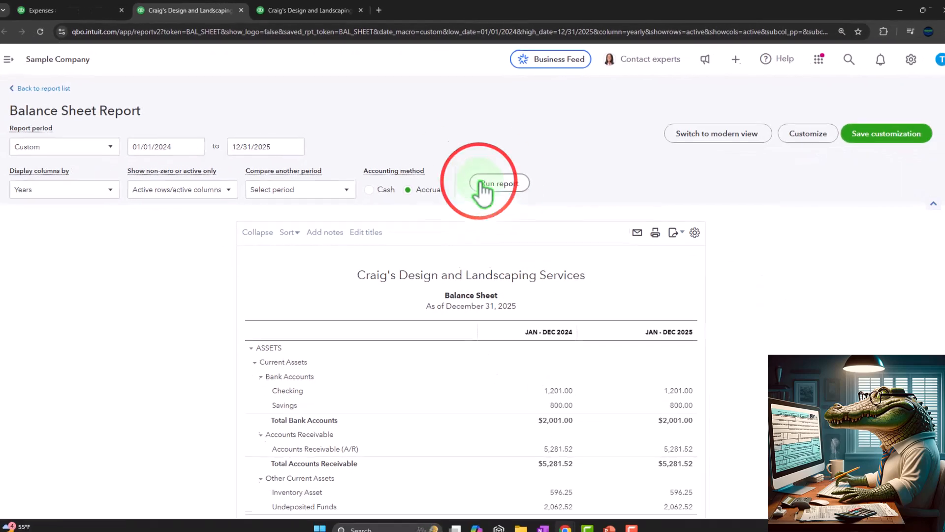
{"action": "scroll", "coordinate": [203, 270], "scroll_direction": "up", "scroll_amount": 2}
{"action": "scroll", "coordinate": [167, 248], "scroll_direction": "down", "scroll_amount": 8}
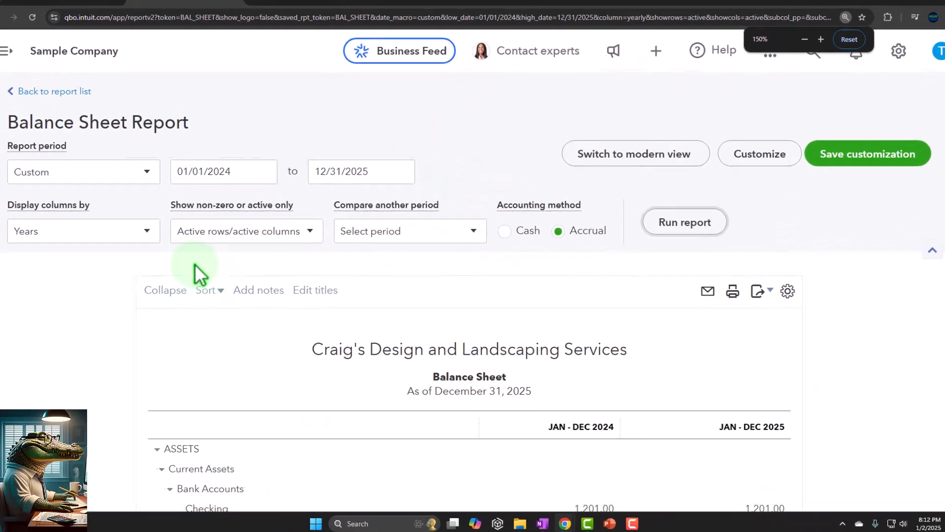
{"action": "scroll", "coordinate": [144, 234], "scroll_direction": "down", "scroll_amount": 5}
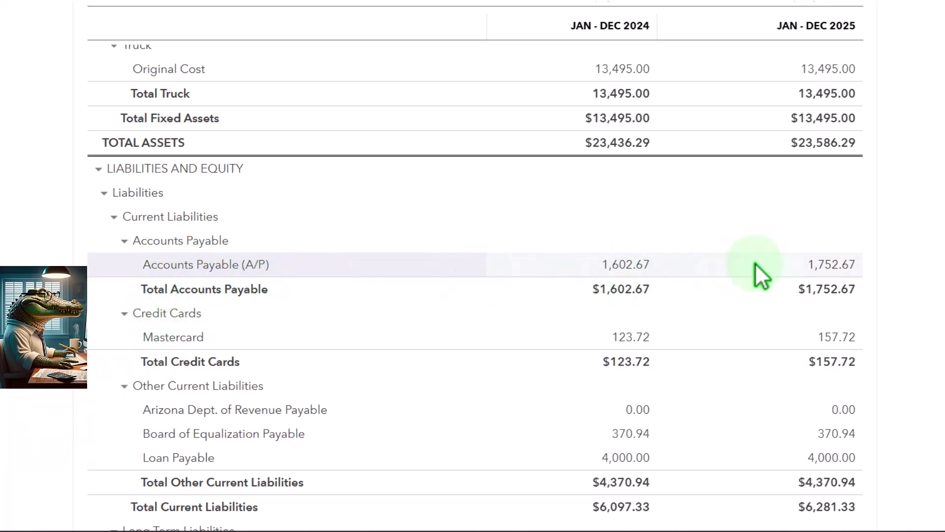
- Drill down from the 2025 Accounts Payable balance to Vendor 1's 01/02/2025 bill and review its item details
{"action": "left_click", "coordinate": [830, 265]}
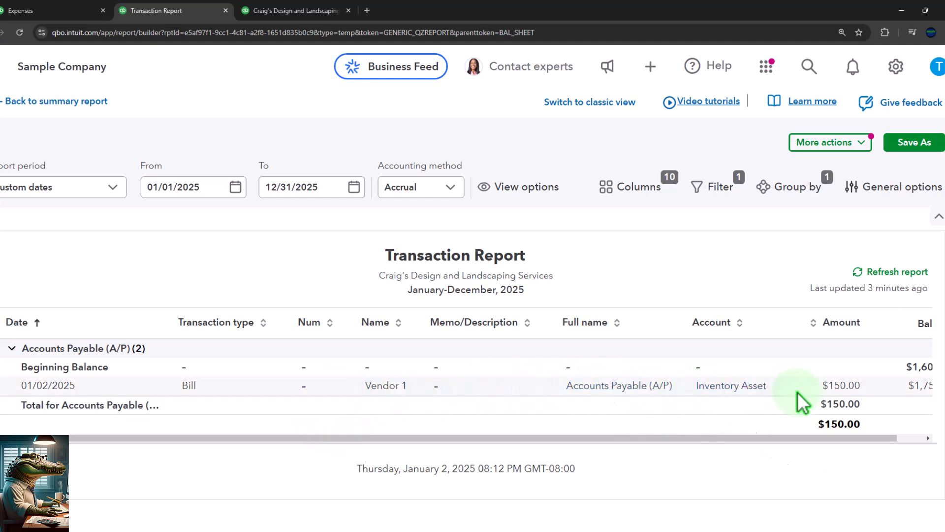
{"action": "left_click", "coordinate": [830, 385]}
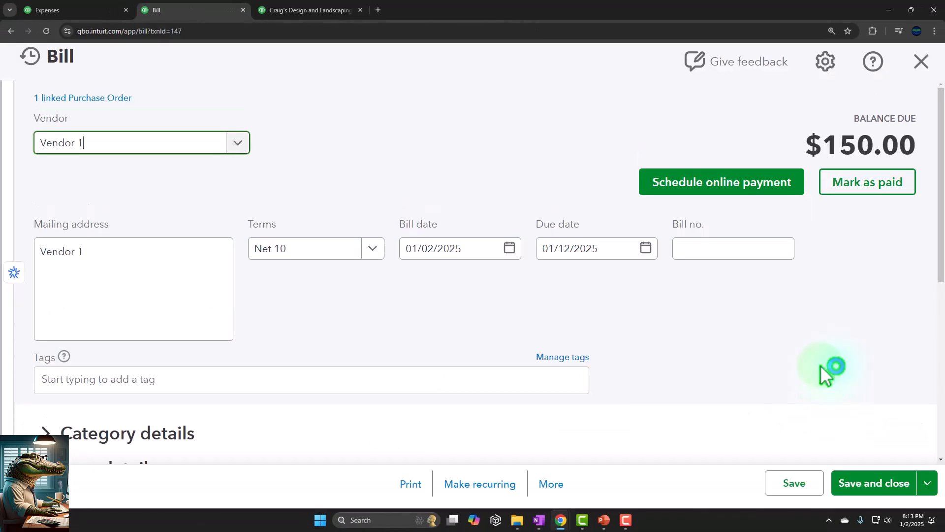
{"action": "key", "text": "ctrl+minus"}
{"action": "key", "text": "ctrl+minus"}
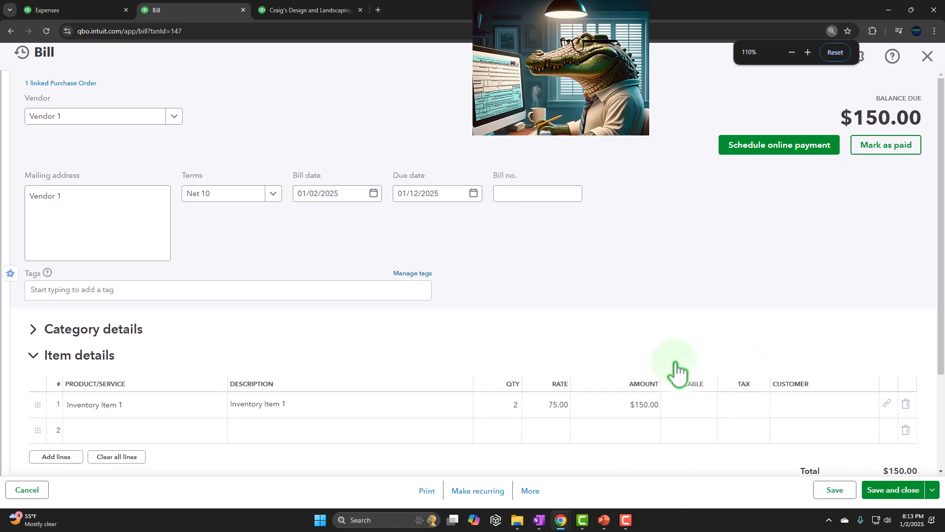
{"action": "scroll", "coordinate": [707, 357], "scroll_direction": "down", "scroll_amount": 1}
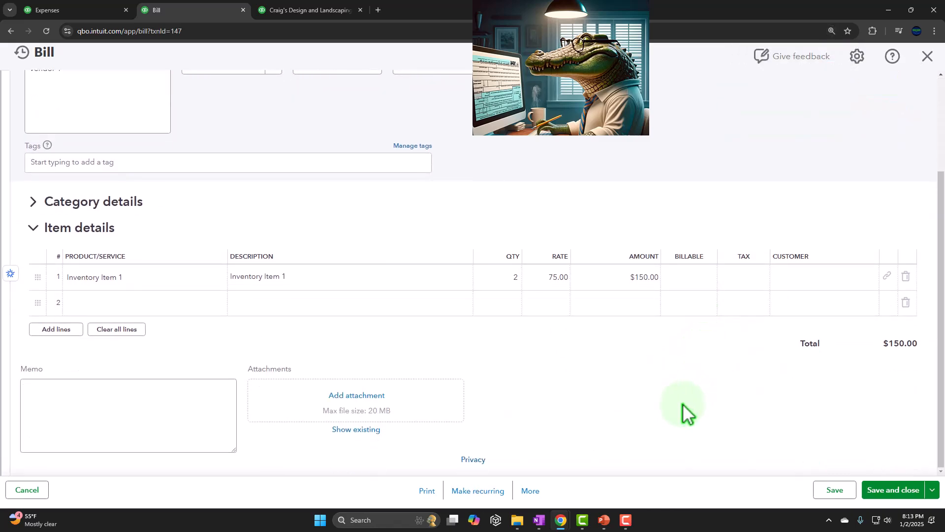
{"action": "scroll", "coordinate": [588, 401], "scroll_direction": "up", "scroll_amount": 1}
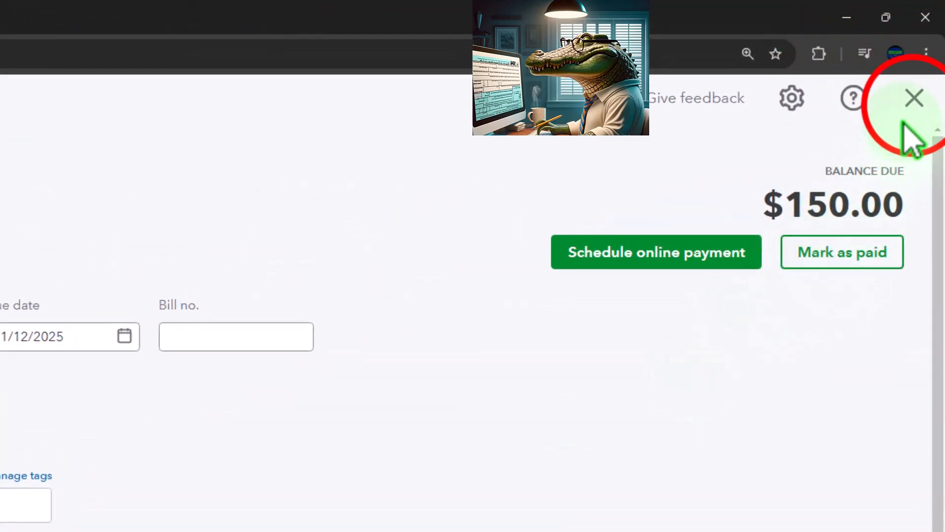
- Close the bill and return to the Balance Sheet to review its liabilities and current assets
{"action": "left_click", "coordinate": [917, 90]}
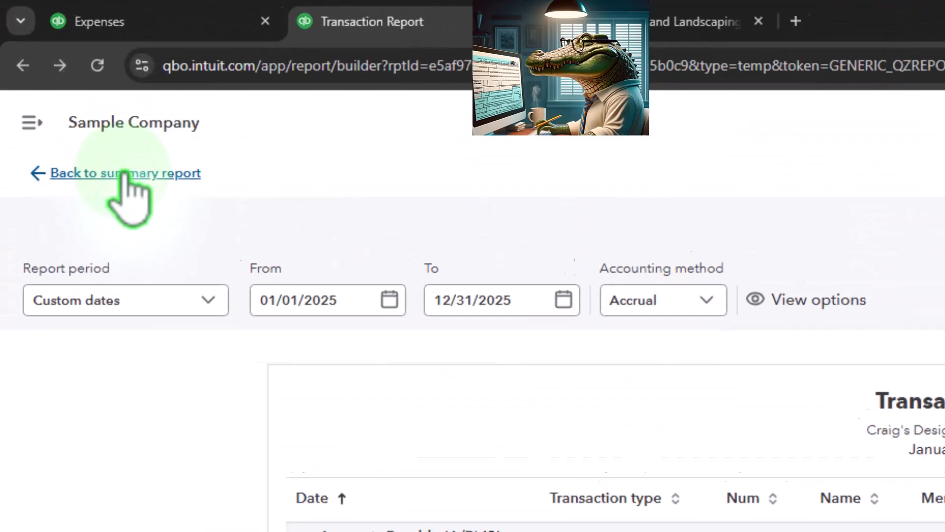
{"action": "left_click", "coordinate": [155, 217]}
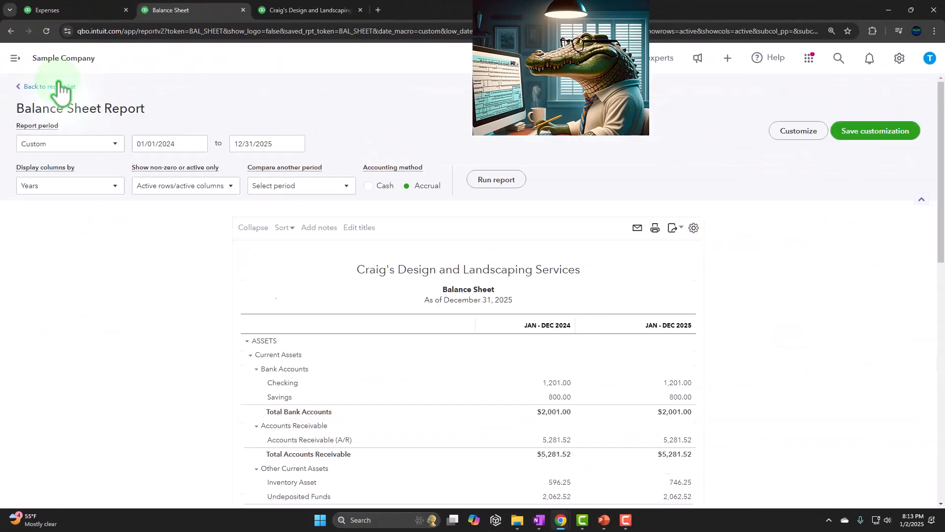
{"action": "scroll", "coordinate": [252, 299], "scroll_direction": "up", "scroll_amount": 1}
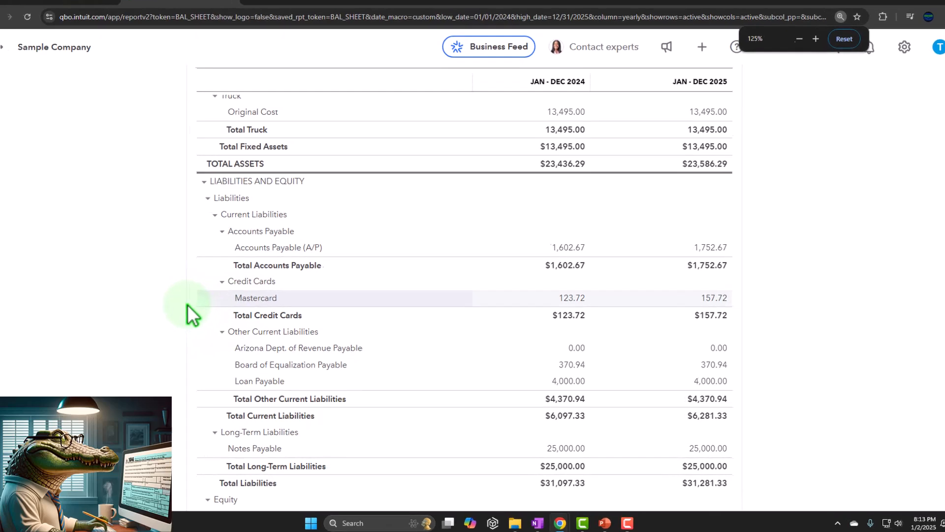
{"action": "scroll", "coordinate": [201, 307], "scroll_direction": "up", "scroll_amount": 3}
{"action": "scroll", "coordinate": [119, 283], "scroll_direction": "up", "scroll_amount": 4}
{"action": "scroll", "coordinate": [105, 284], "scroll_direction": "down", "scroll_amount": 1}
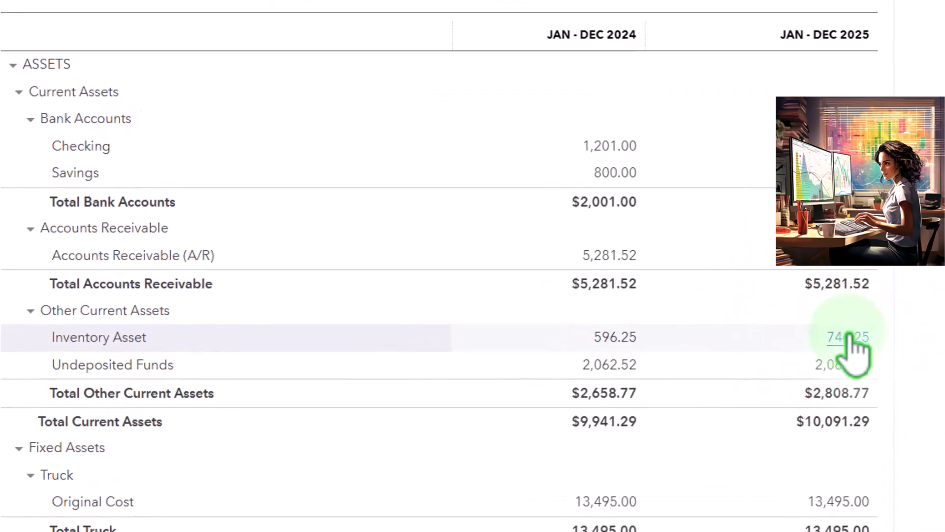
- Check the transactions behind the 2025 Inventory Asset balance, then return to the Balance Sheet
{"action": "left_click", "coordinate": [848, 338]}
{"action": "scroll", "coordinate": [653, 323], "scroll_direction": "down", "scroll_amount": 2}
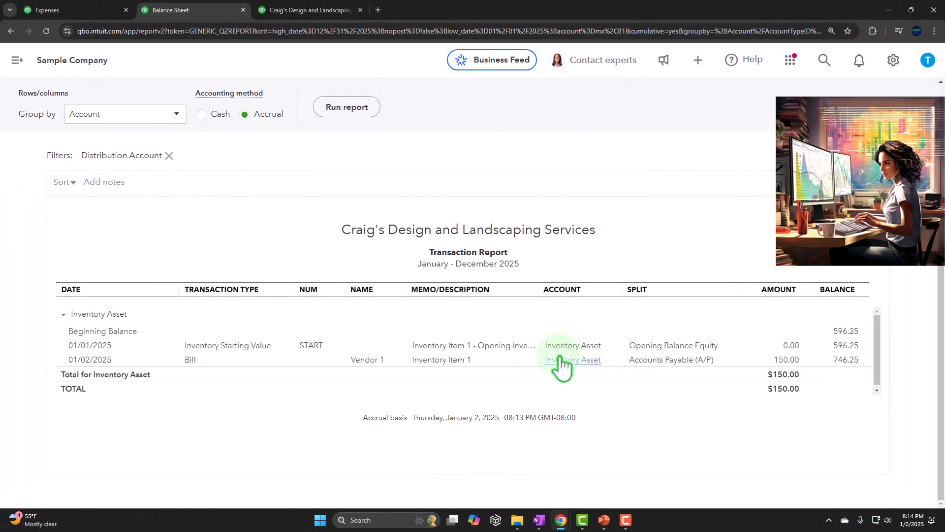
{"action": "scroll", "coordinate": [562, 362], "scroll_direction": "up", "scroll_amount": 2}
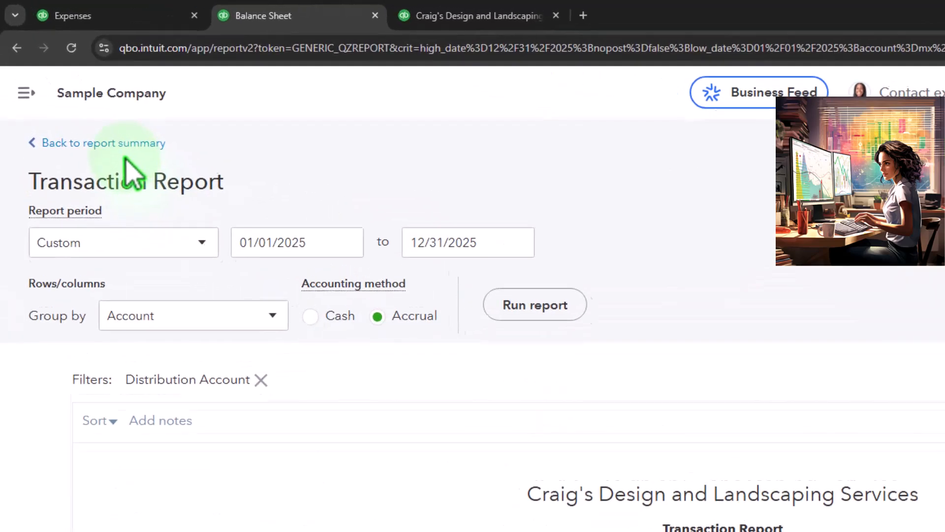
{"action": "left_click", "coordinate": [131, 159]}
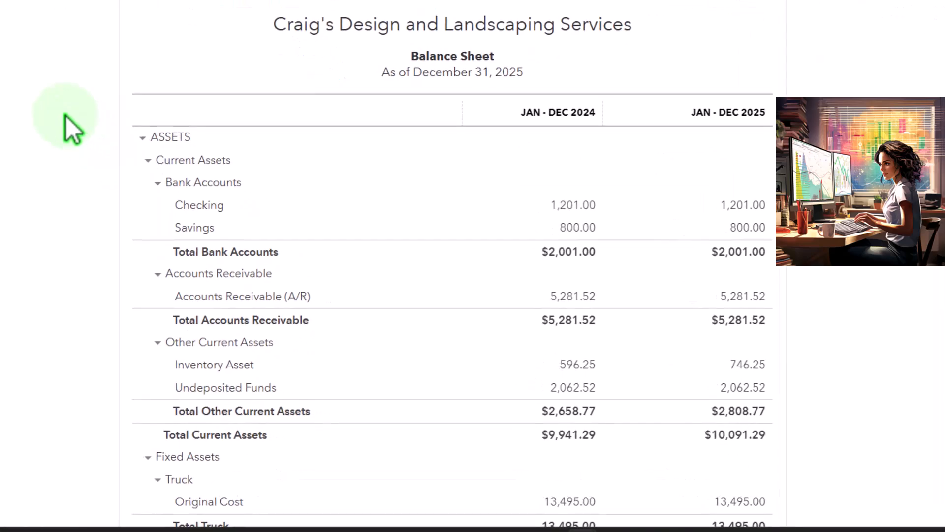
- Switch back to the Expenses browser tab and open the list of standard reports there
{"action": "left_click", "coordinate": [107, 14]}
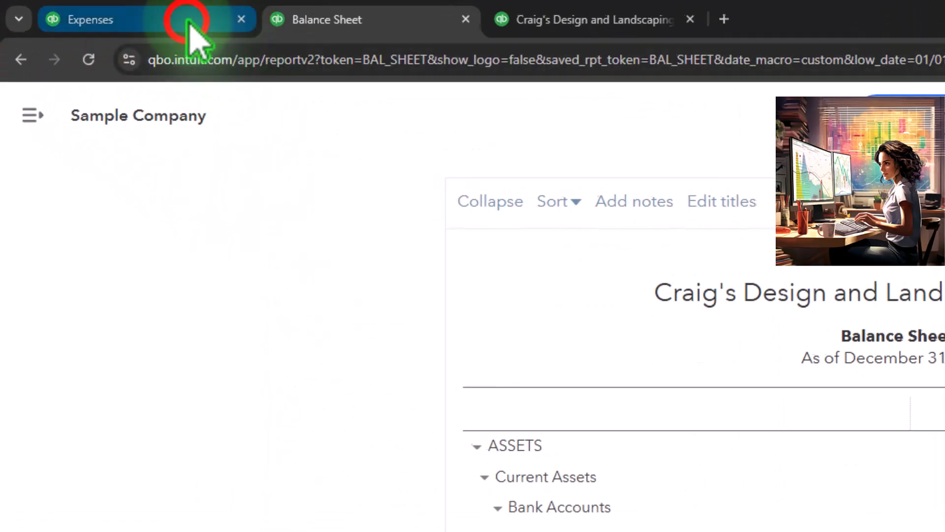
{"action": "mouse_move", "coordinate": [97, 254]}
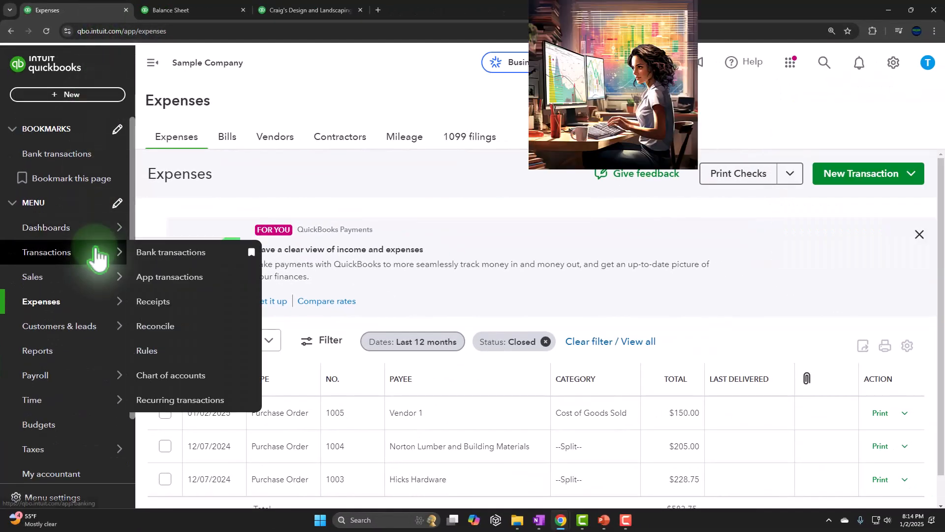
{"action": "scroll", "coordinate": [67, 254], "scroll_direction": "down", "scroll_amount": 2}
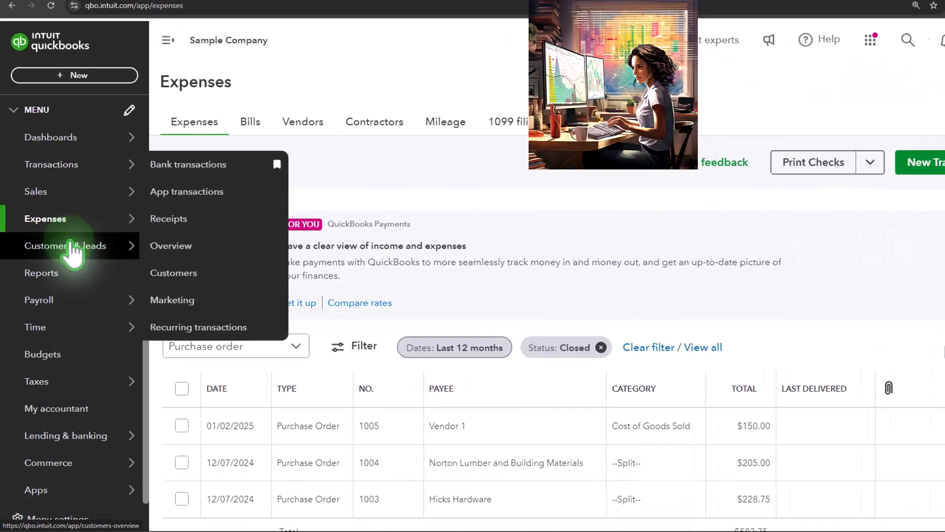
{"action": "mouse_move", "coordinate": [75, 324]}
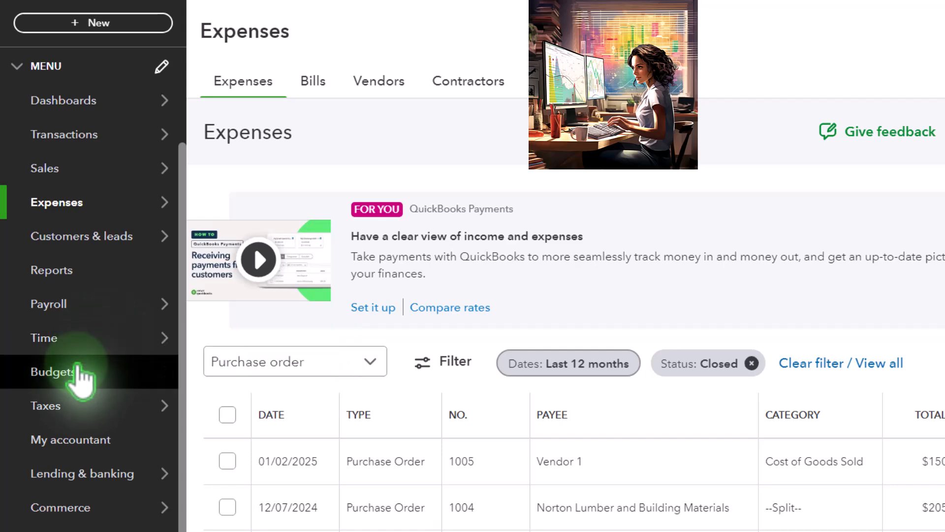
{"action": "left_click", "coordinate": [67, 272]}
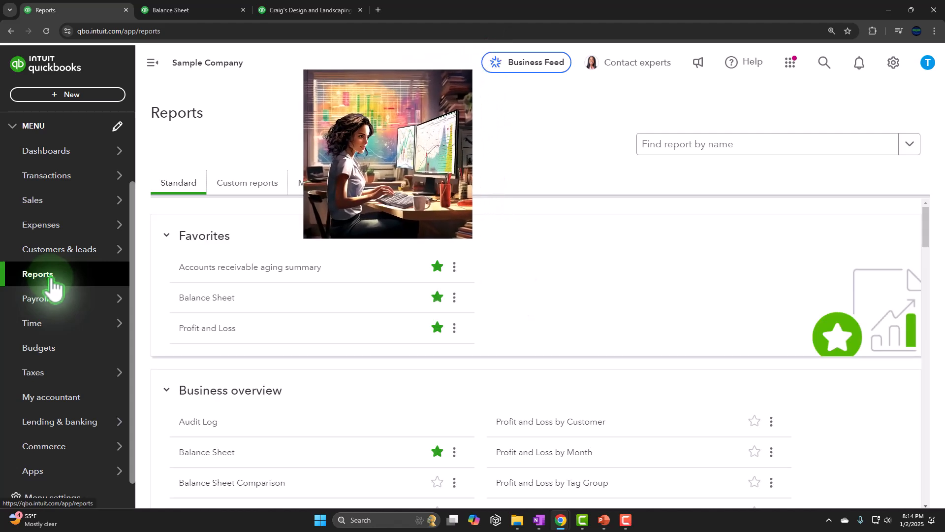
- Search the reports for "inve", open the Inventory Valuation Summary and collapse the navigation sidebar
{"action": "left_click", "coordinate": [725, 144]}
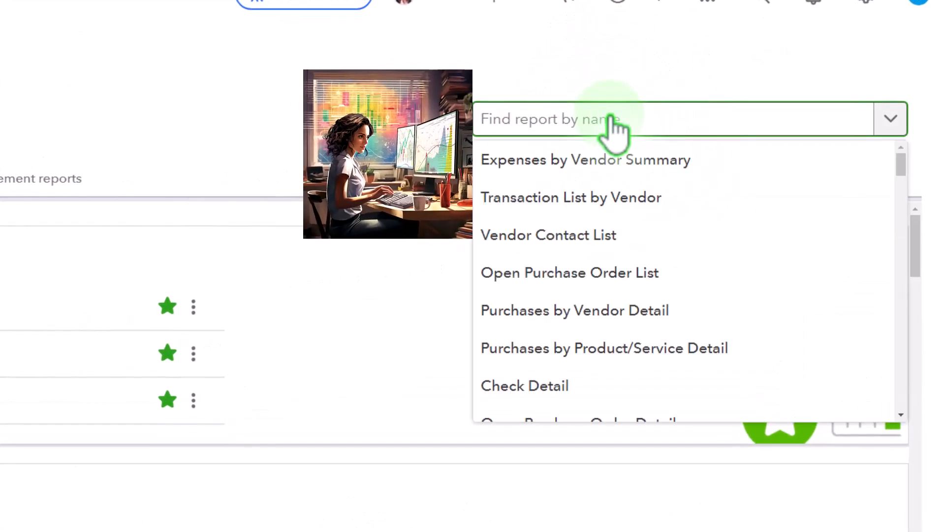
{"action": "type", "text": "inve"}
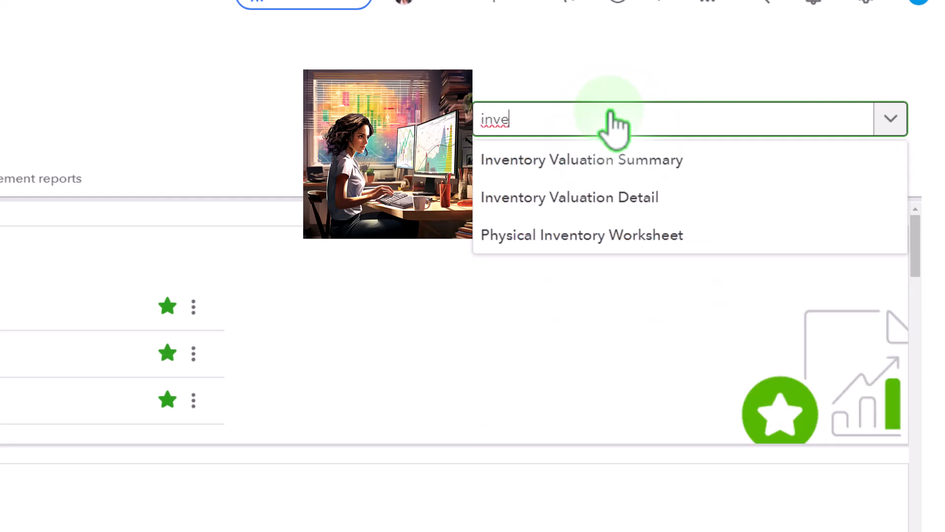
{"action": "key", "text": "Down"}
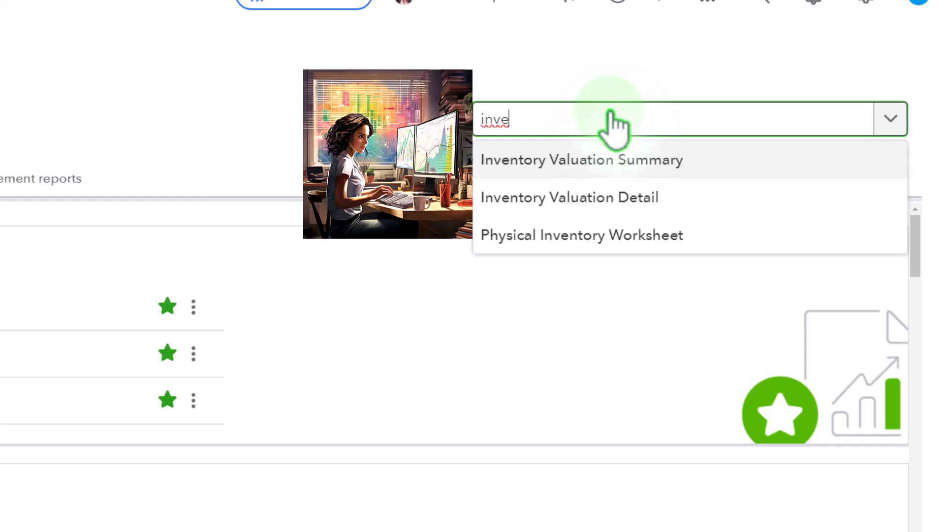
{"action": "key", "text": "Return"}
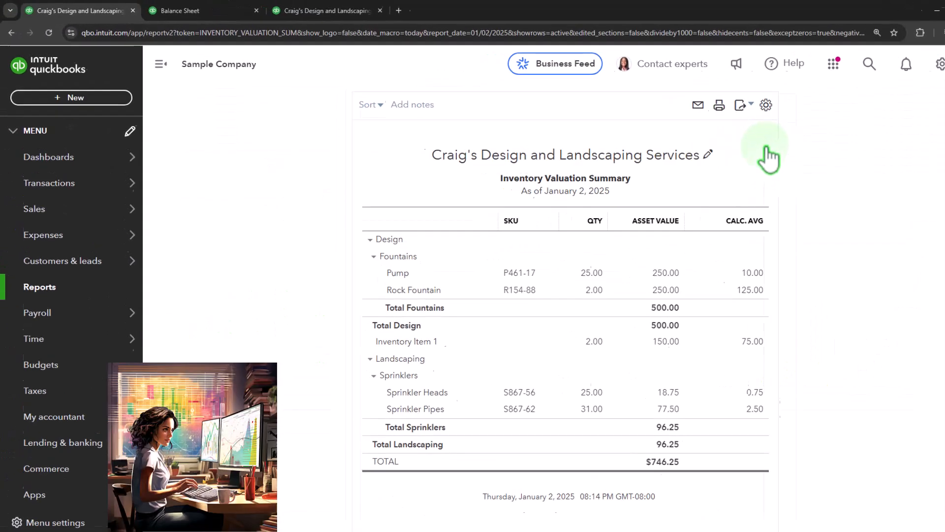
{"action": "left_click", "coordinate": [157, 63]}
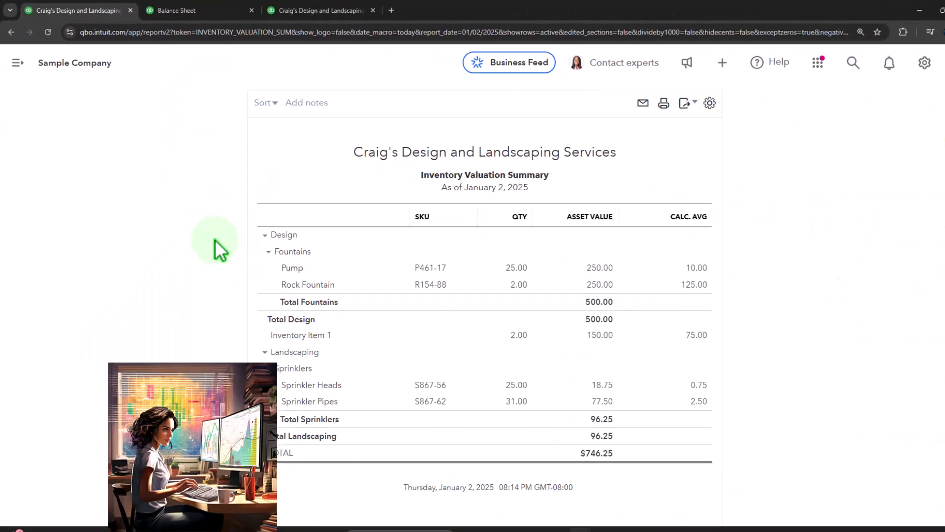
- Run the Inventory Valuation Summary as of 12/31/2025 and review the item quantities and asset values
{"action": "scroll", "coordinate": [220, 250], "scroll_direction": "up", "scroll_amount": 4}
{"action": "left_click", "coordinate": [276, 165]}
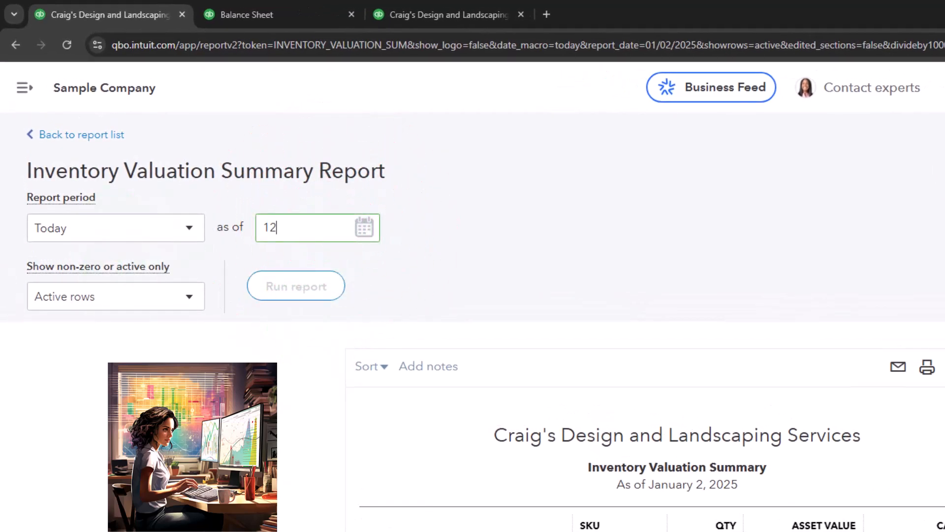
{"action": "left_click", "coordinate": [295, 286]}
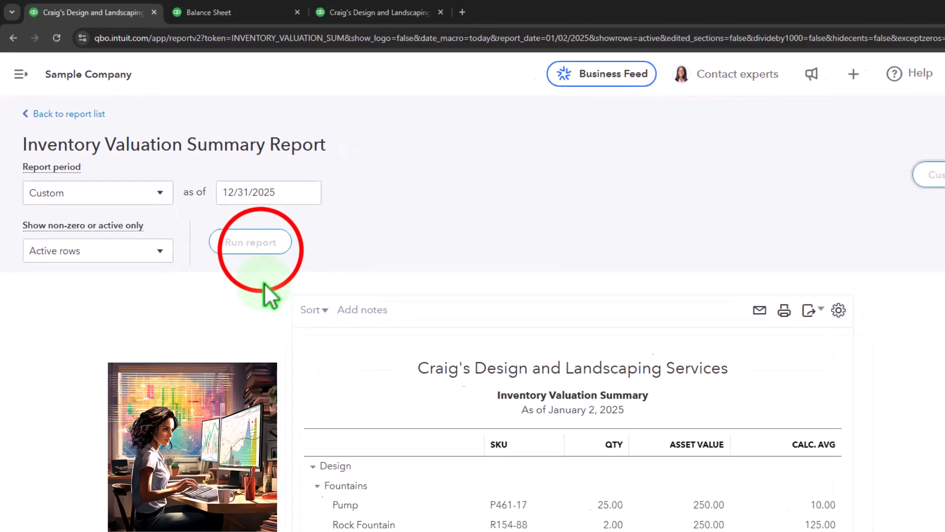
{"action": "scroll", "coordinate": [212, 237], "scroll_direction": "down", "scroll_amount": 5}
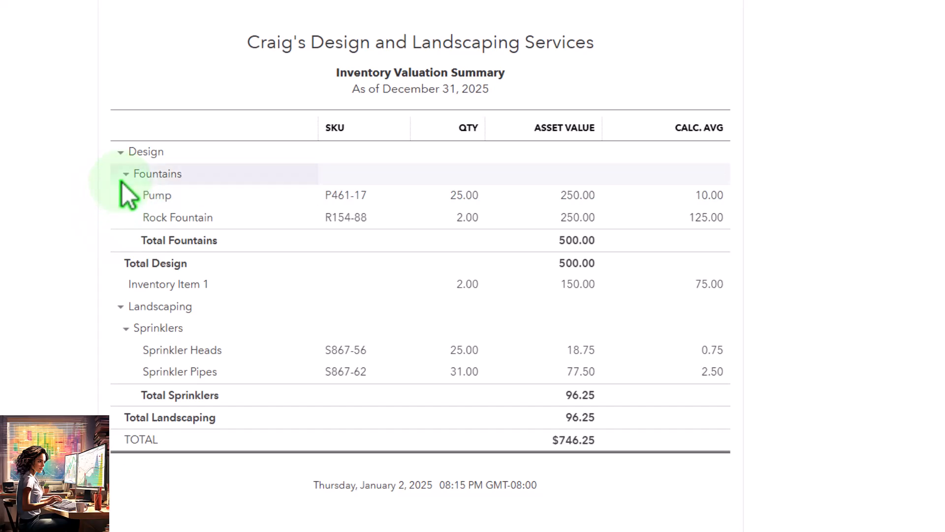
{"action": "key", "text": "ctrl+plus"}
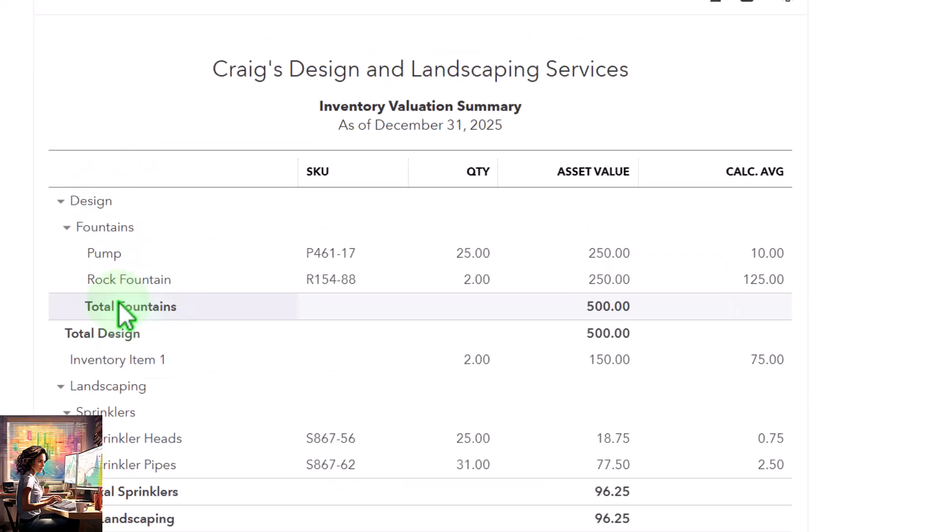
{"action": "scroll", "coordinate": [120, 302], "scroll_direction": "down", "scroll_amount": 1}
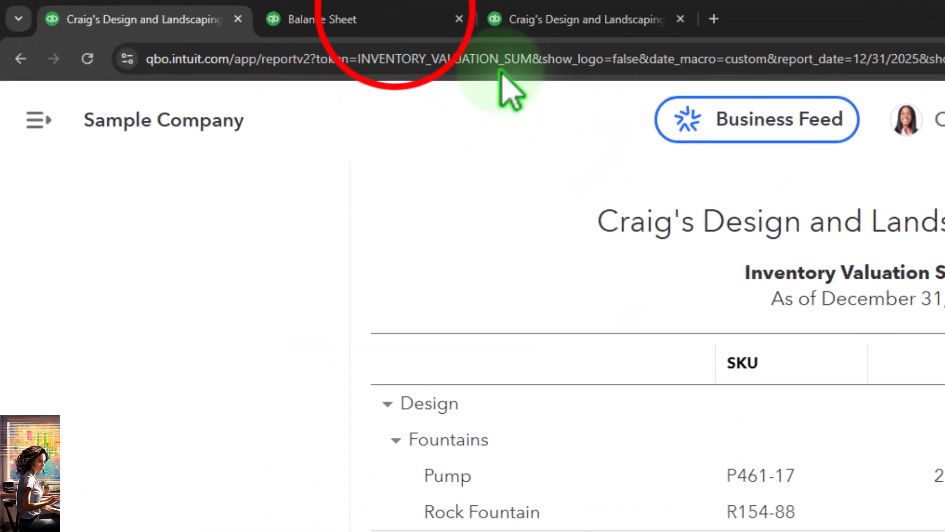
- Switch to the Balance Sheet tab and compare its 2025 Inventory Asset and Accounts Payable balances with the prior year
{"action": "left_click", "coordinate": [394, 20]}
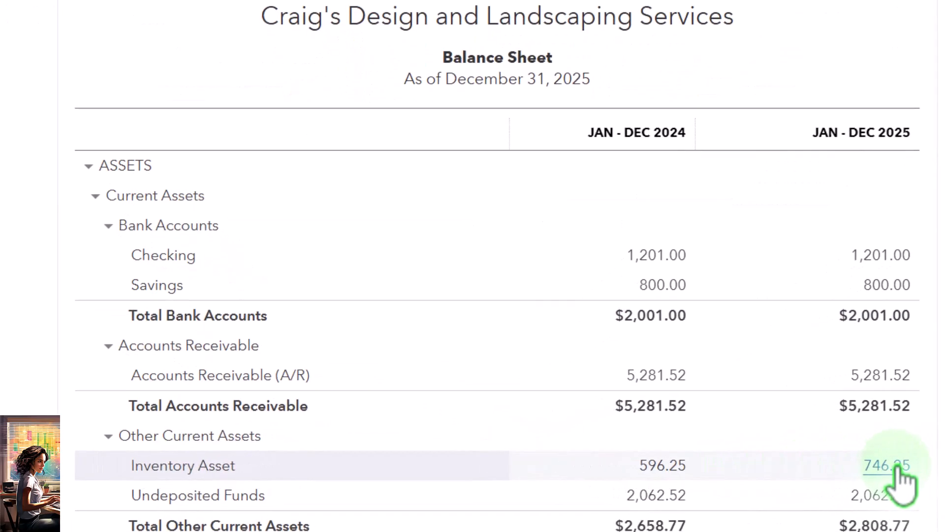
{"action": "scroll", "coordinate": [898, 467], "scroll_direction": "down", "scroll_amount": 2}
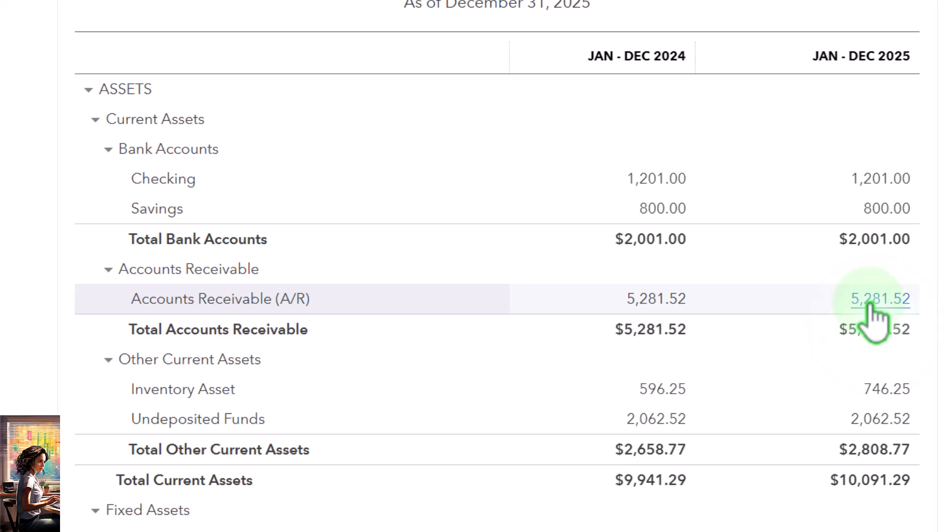
{"action": "scroll", "coordinate": [871, 308], "scroll_direction": "down", "scroll_amount": 10}
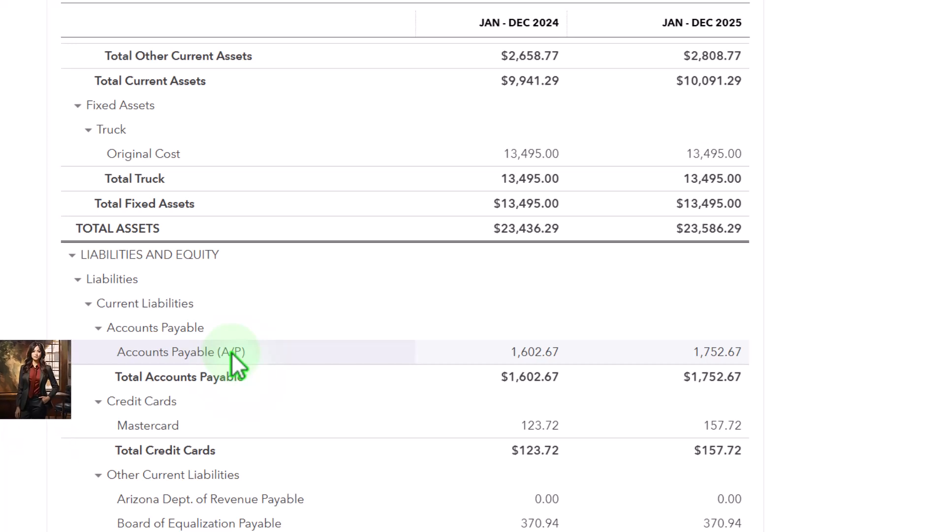
{"action": "scroll", "coordinate": [232, 352], "scroll_direction": "up", "scroll_amount": 1}
{"action": "scroll", "coordinate": [231, 353], "scroll_direction": "up", "scroll_amount": 4}
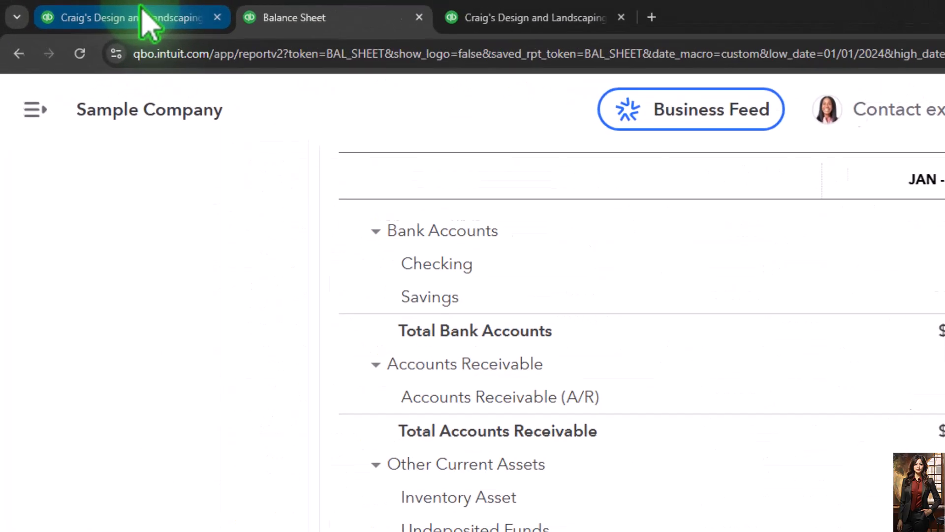
- Return to the Inventory Valuation Summary tab, expand the navigation sidebar and open the list of new transaction types
{"action": "left_click", "coordinate": [146, 20]}
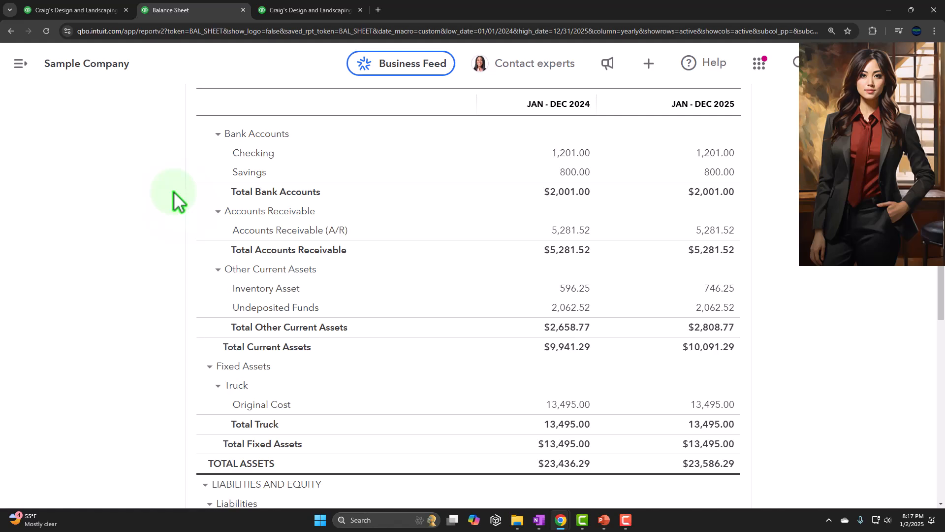
{"action": "left_click", "coordinate": [86, 11]}
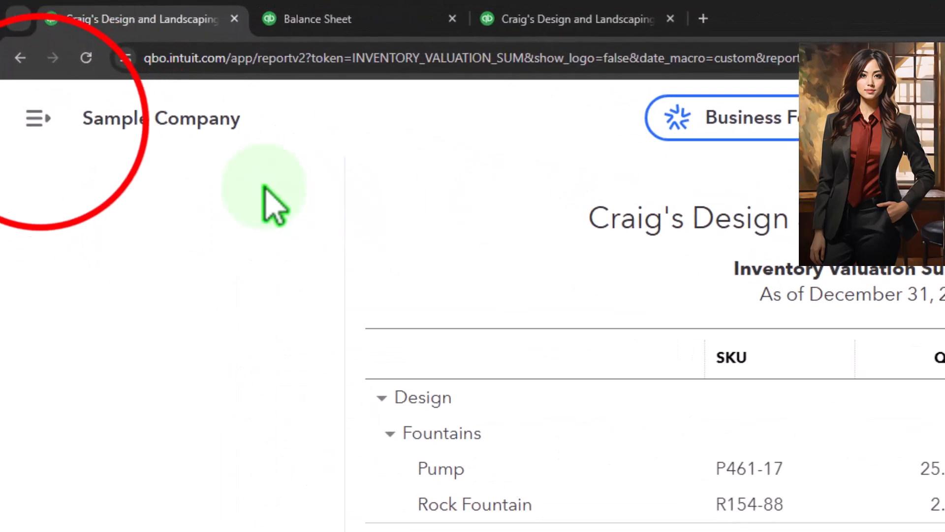
{"action": "left_click", "coordinate": [38, 118]}
{"action": "left_click", "coordinate": [84, 97]}
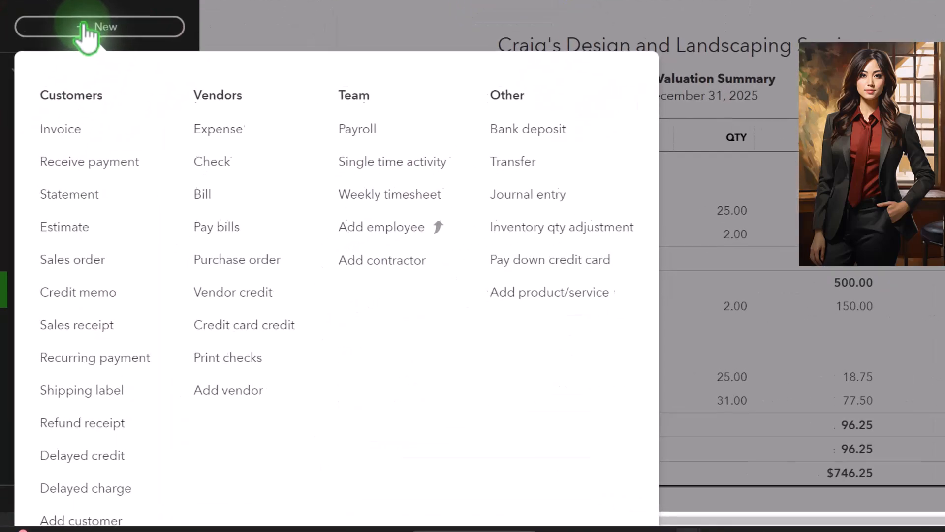